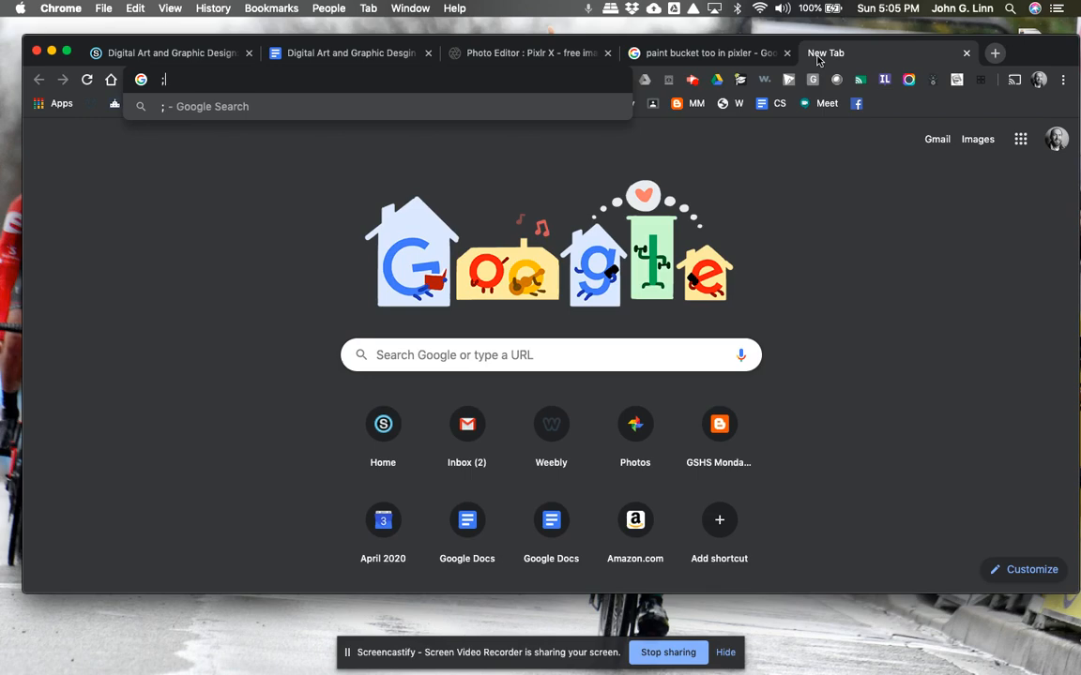
# Search the web for pixlr, open the Pixlr.com site and enter the Pixlr E editor.
pyautogui.write('pixlr')
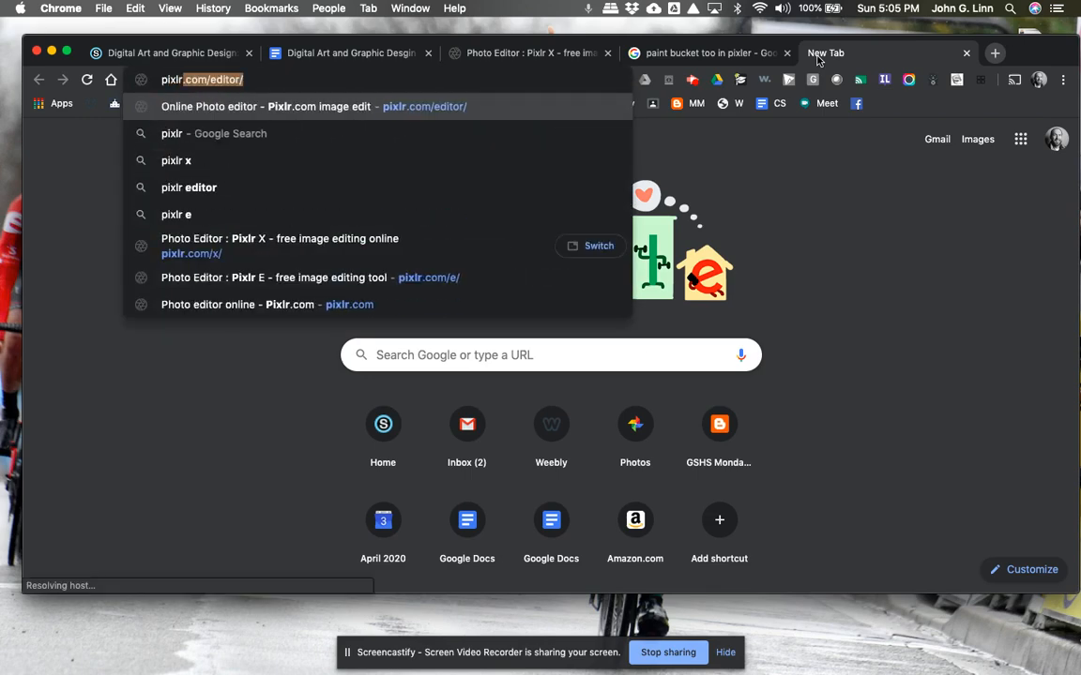
pyautogui.press('BackSpace')
pyautogui.press('Return')
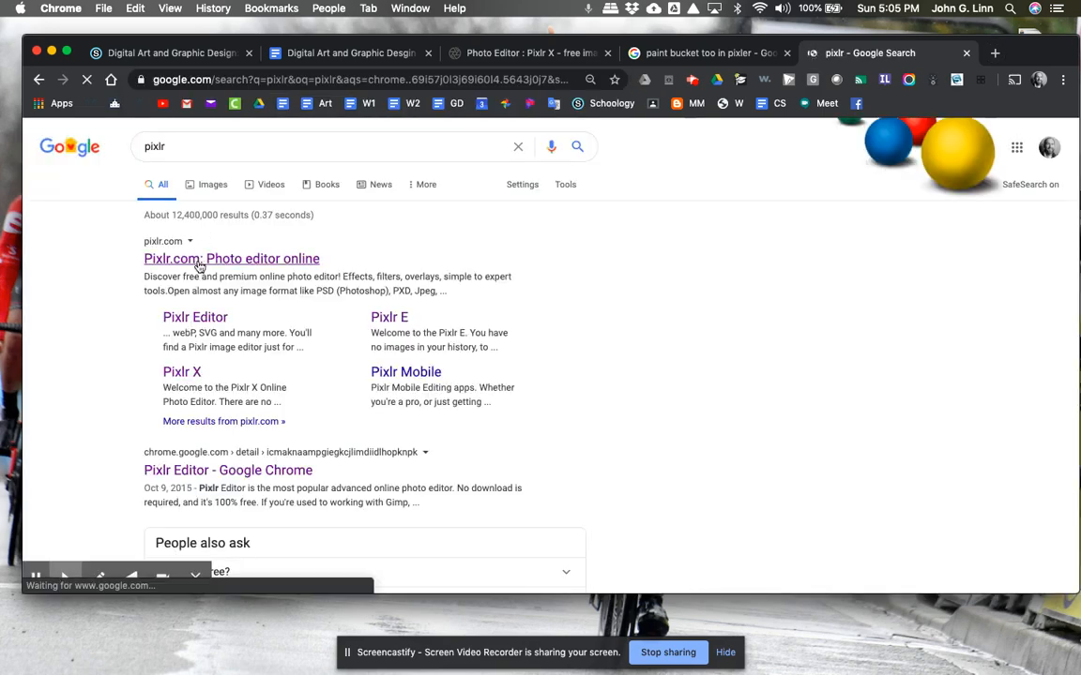
pyautogui.click(198, 262)
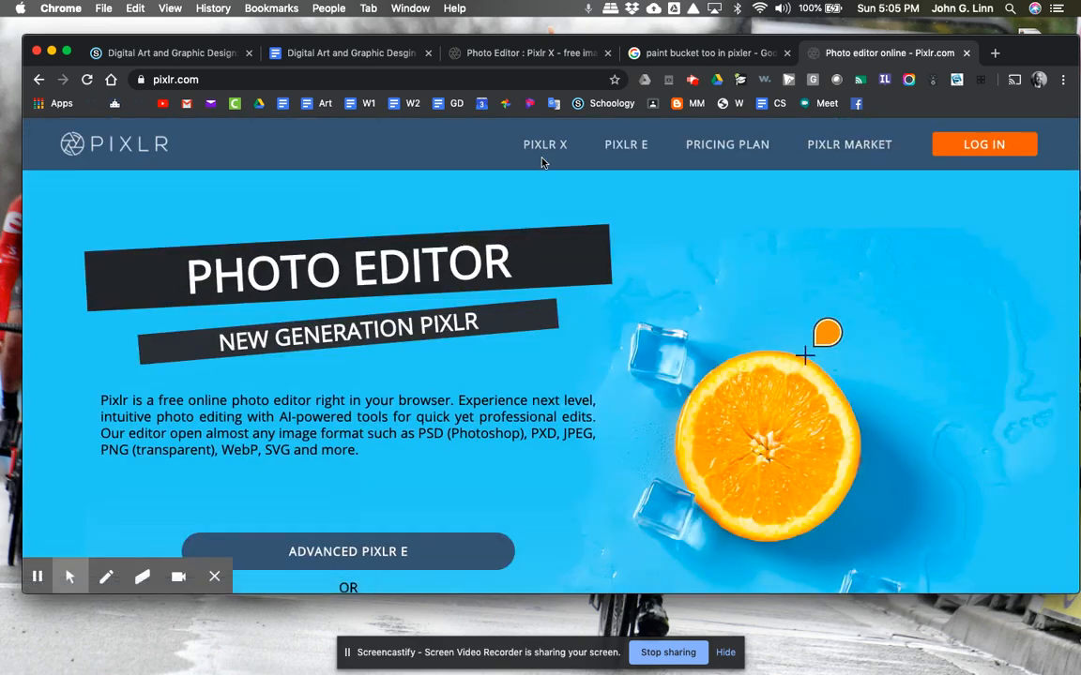
pyautogui.click(627, 147)
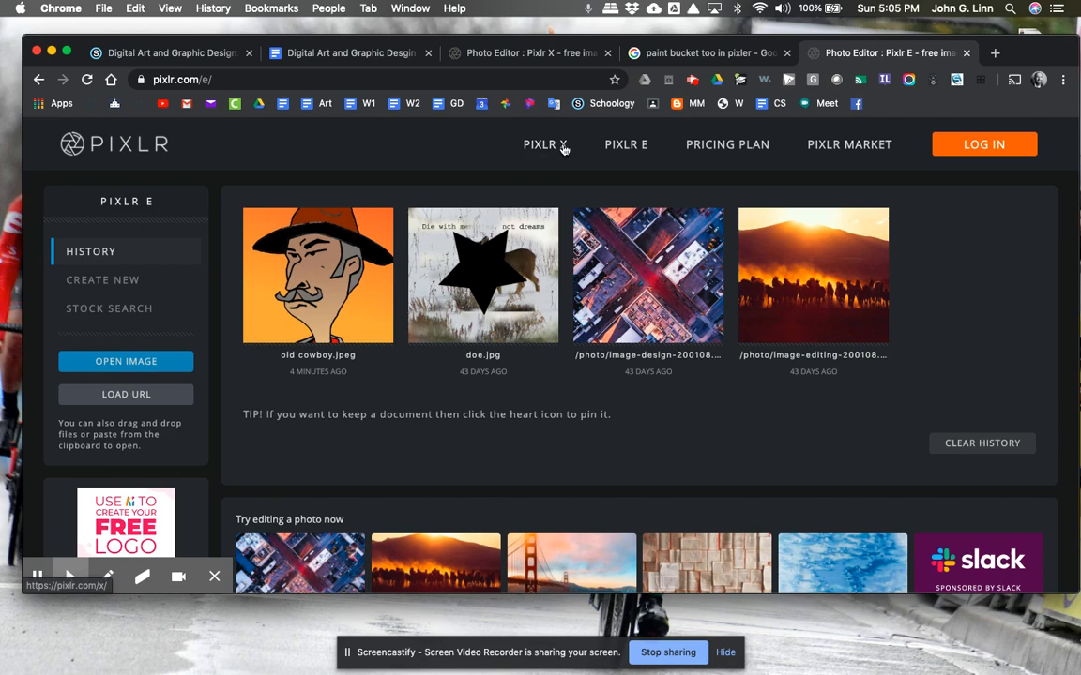
pyautogui.click(616, 150)
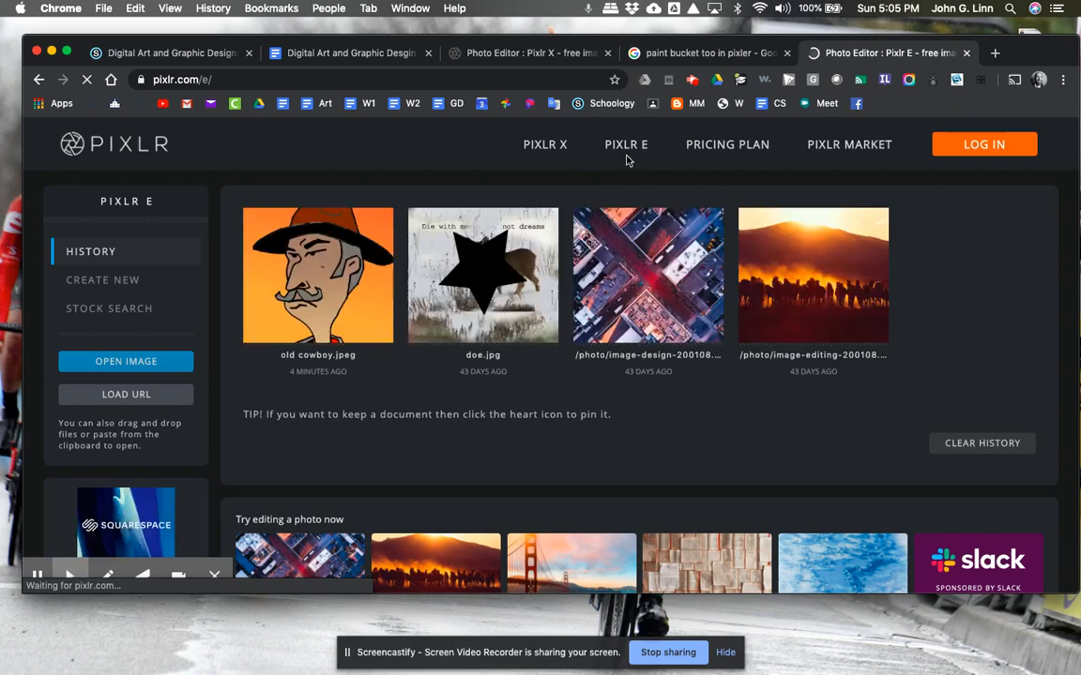
pyautogui.click(137, 280)
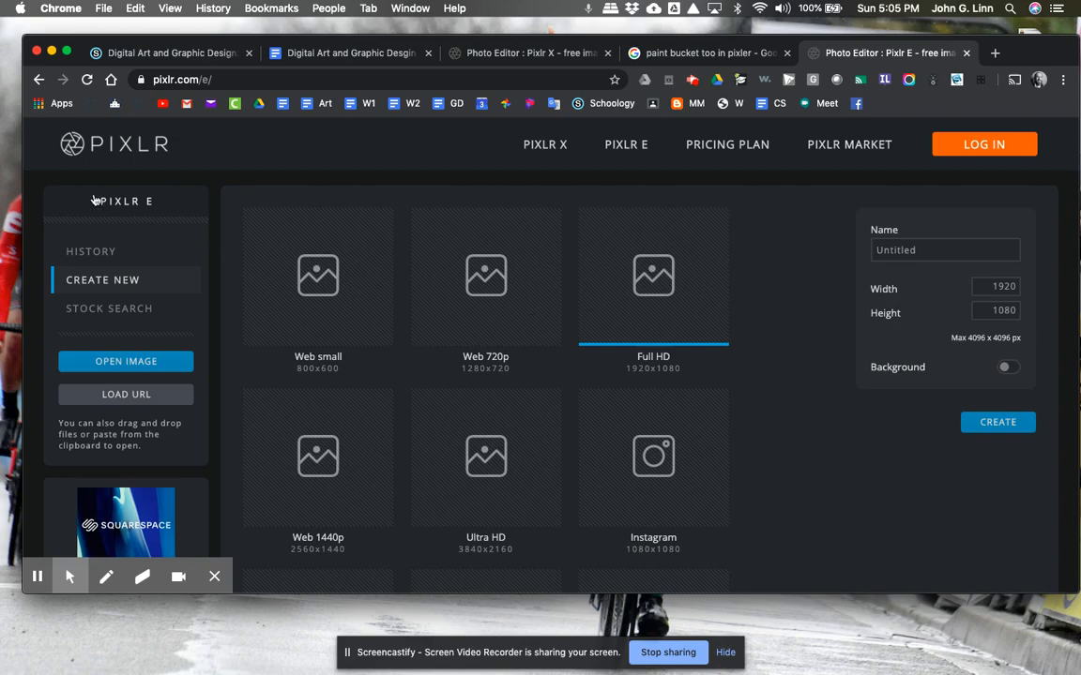
pyautogui.click(40, 82)
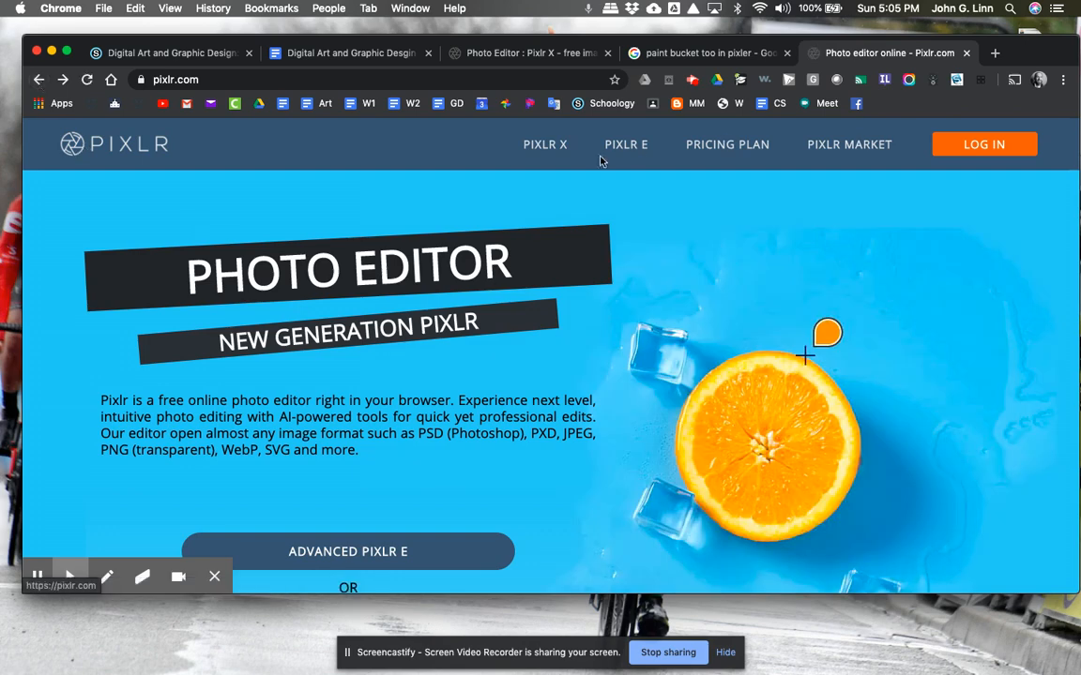
pyautogui.click(625, 144)
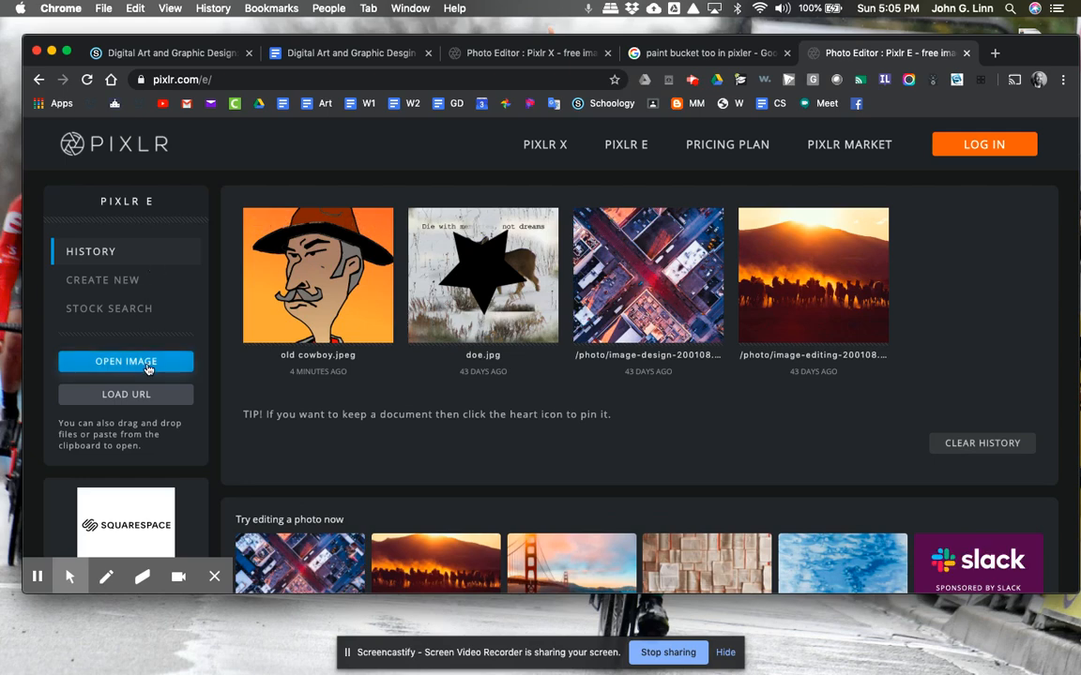
# Open the Old Cowboy image from the Desktop and pre-resize it to Full HD, 1440 x 1920.
pyautogui.click(147, 366)
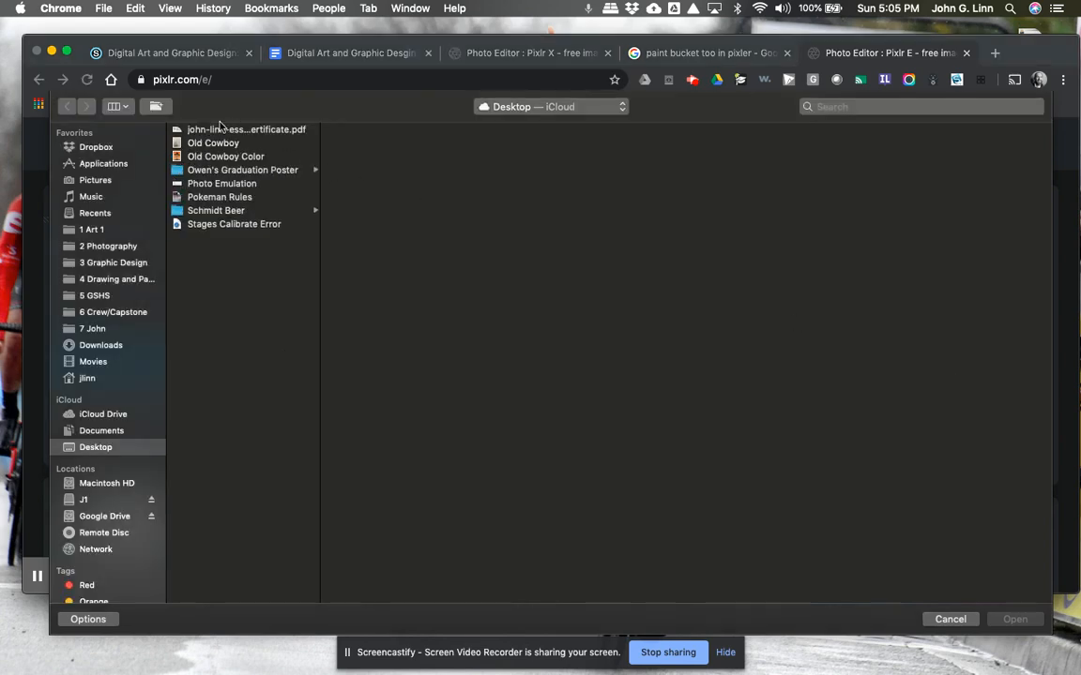
pyautogui.click(196, 147)
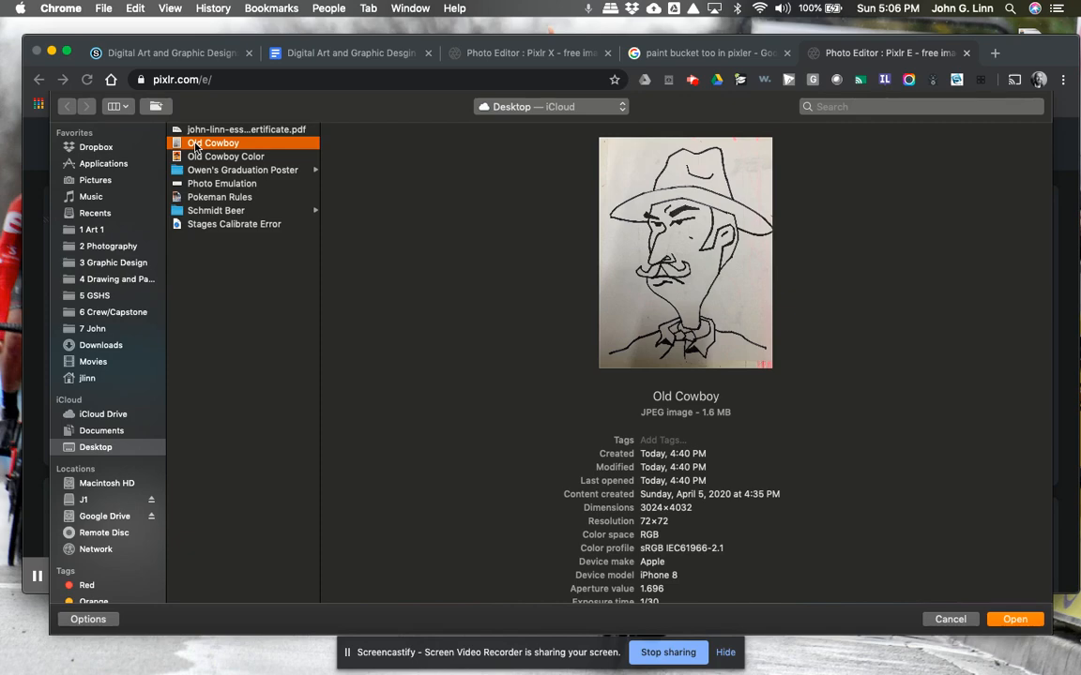
pyautogui.doubleClick(195, 148)
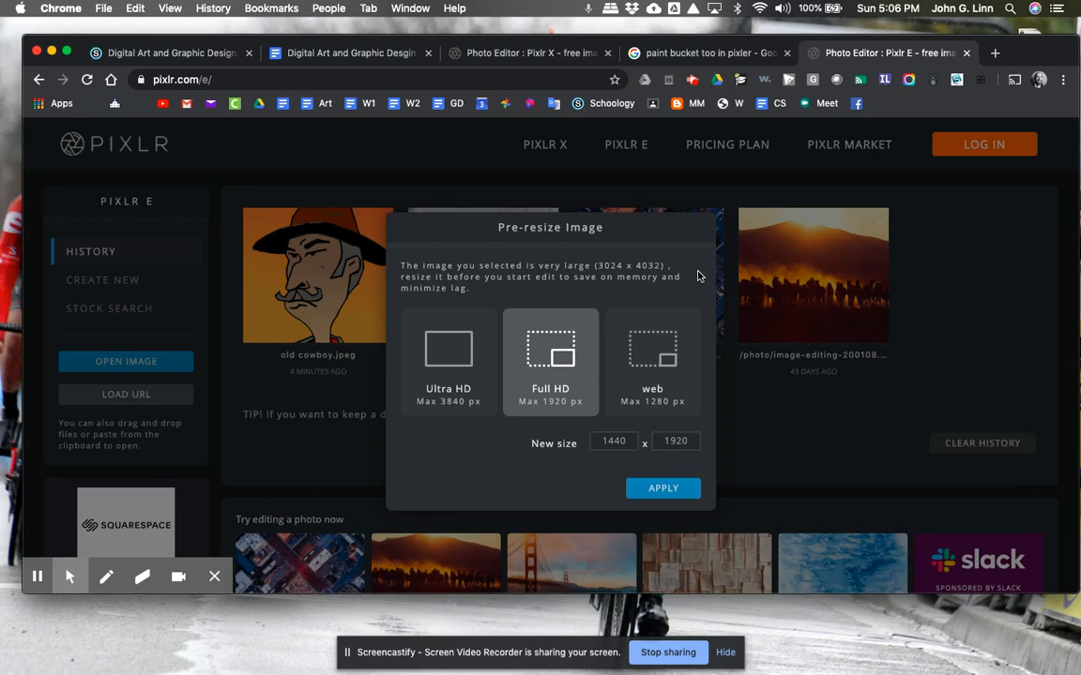
pyautogui.click(664, 490)
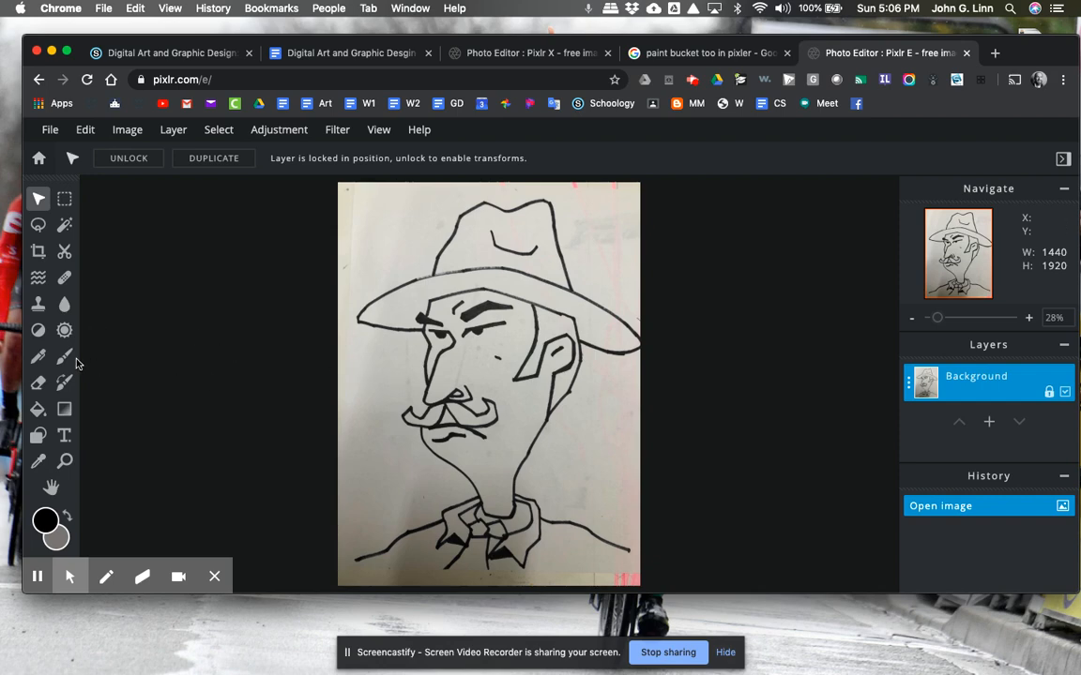
# Crop the dark strip off the bottom of the drawing, leaving a 1440 x 1785 image.
pyautogui.click(39, 251)
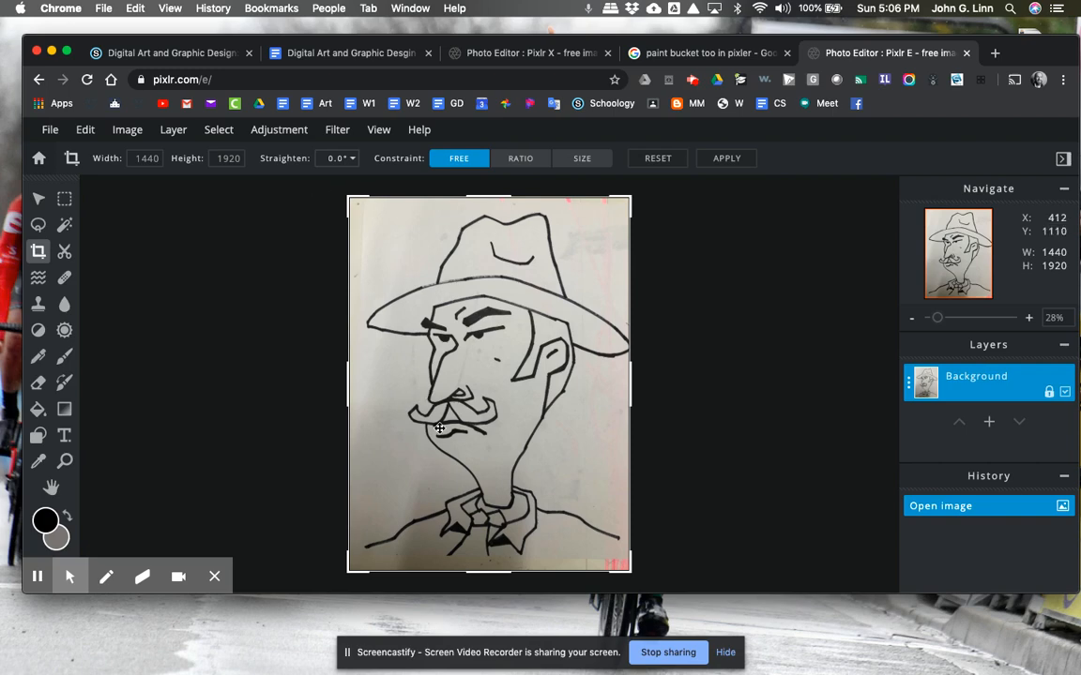
pyautogui.moveTo(477, 569); pyautogui.dragTo(479, 548)
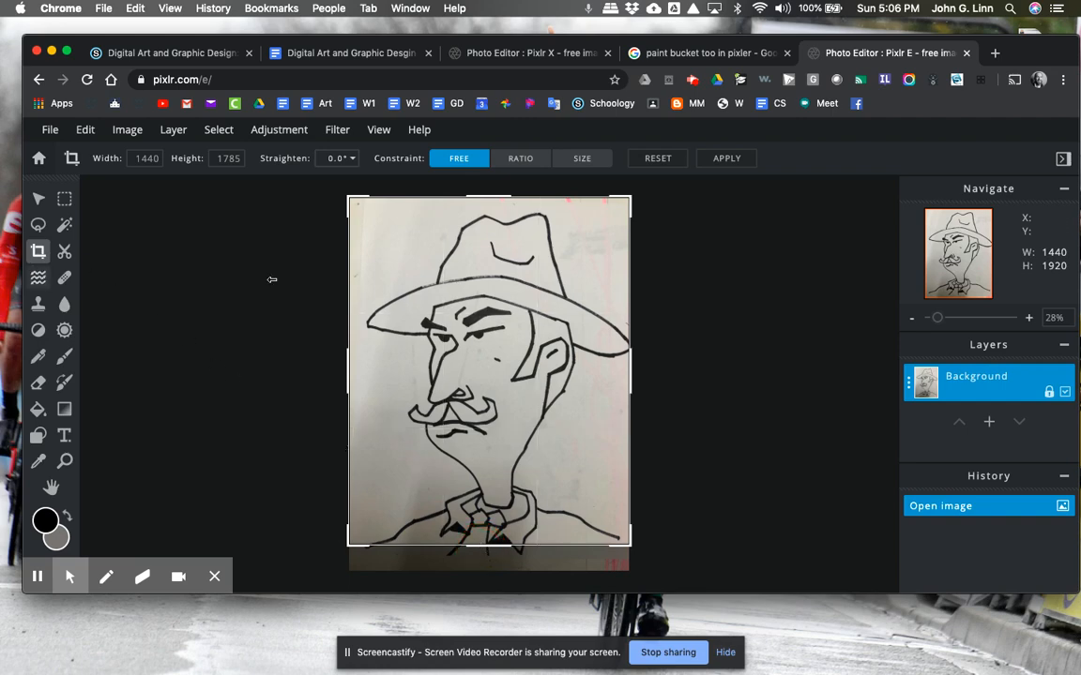
pyautogui.click(726, 158)
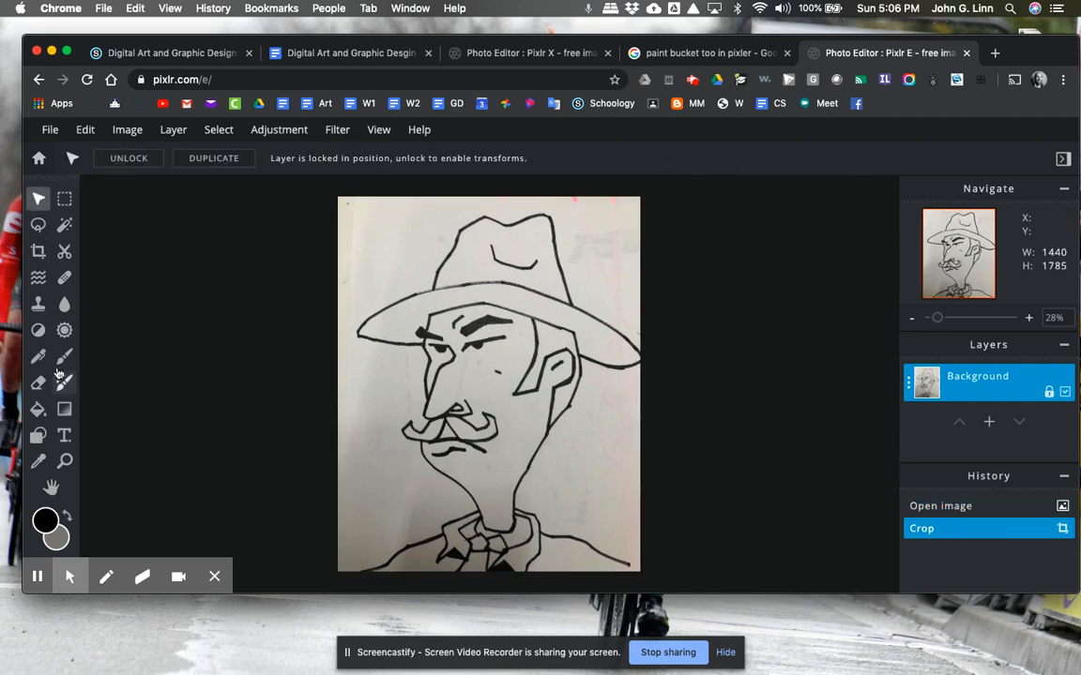
# Set the paint bucket colour to tan #B49E67 and fill the cowboy's face and neck.
pyautogui.click(38, 409)
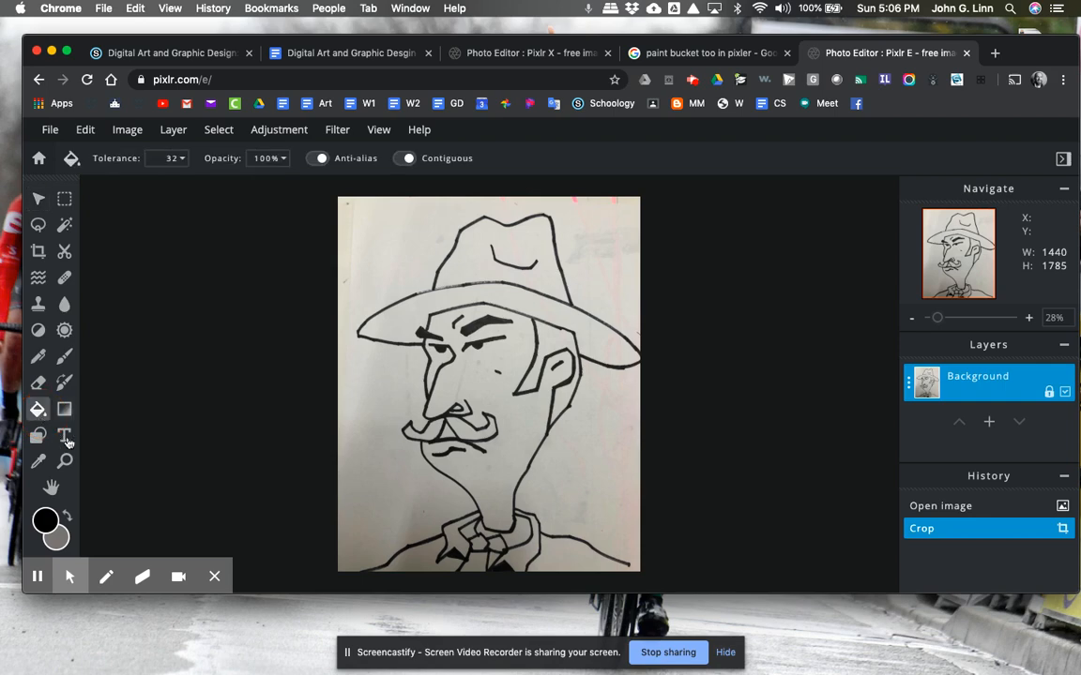
pyautogui.click(45, 517)
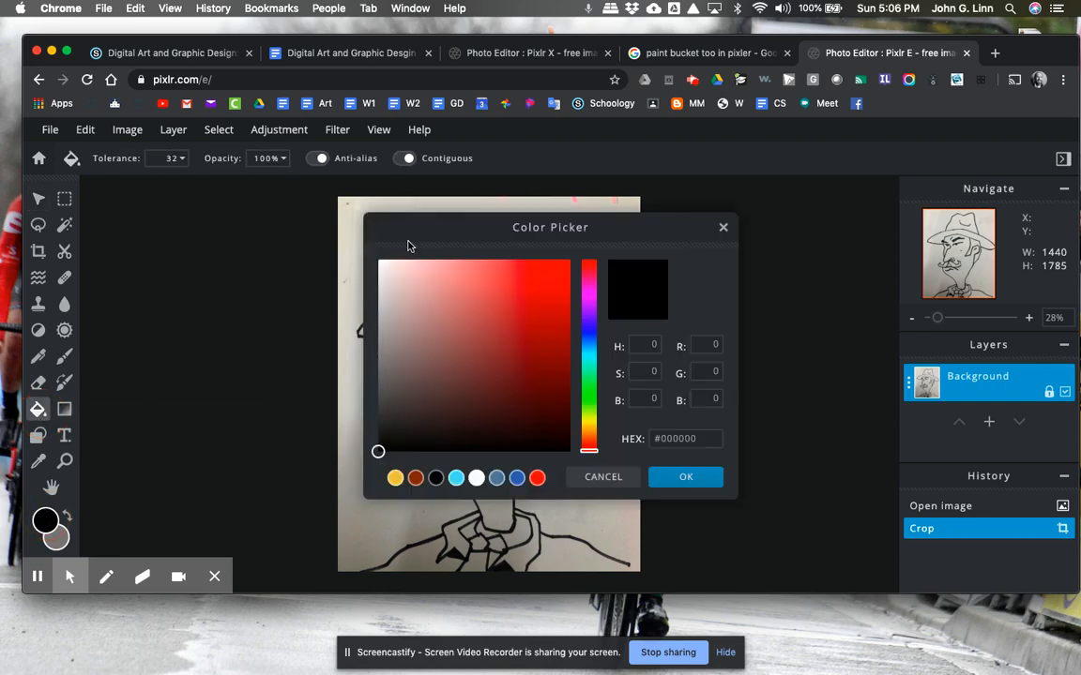
pyautogui.moveTo(407, 245)
pyautogui.mouseDown()
pyautogui.moveTo(554, 212)
pyautogui.moveTo(721, 208)
pyautogui.mouseUp()
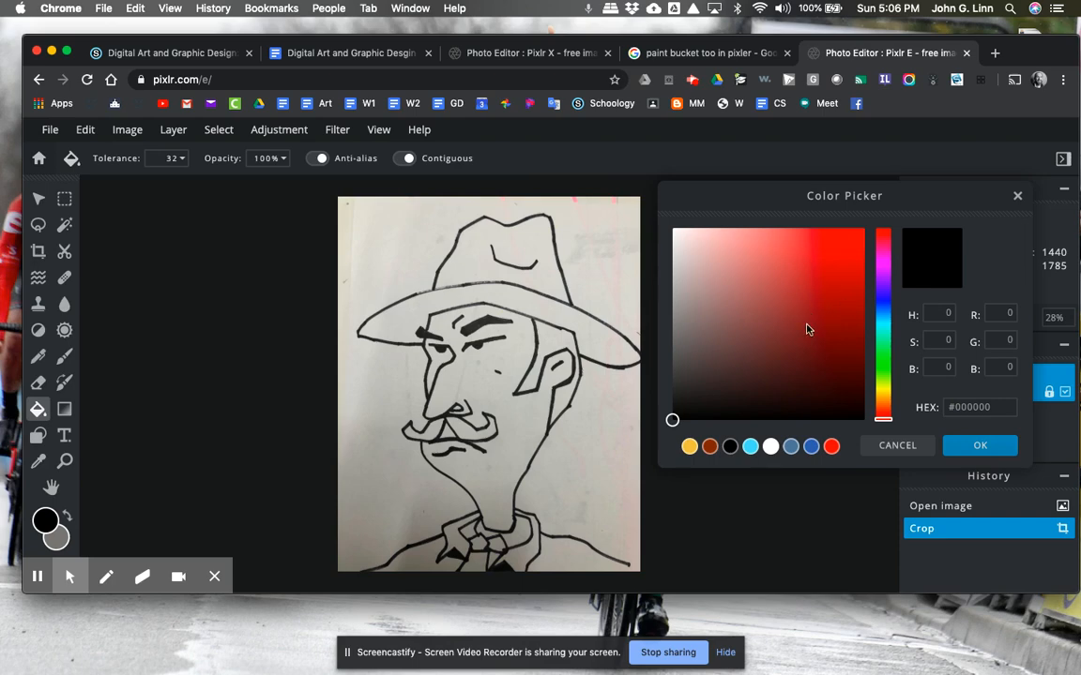
pyautogui.click(689, 446)
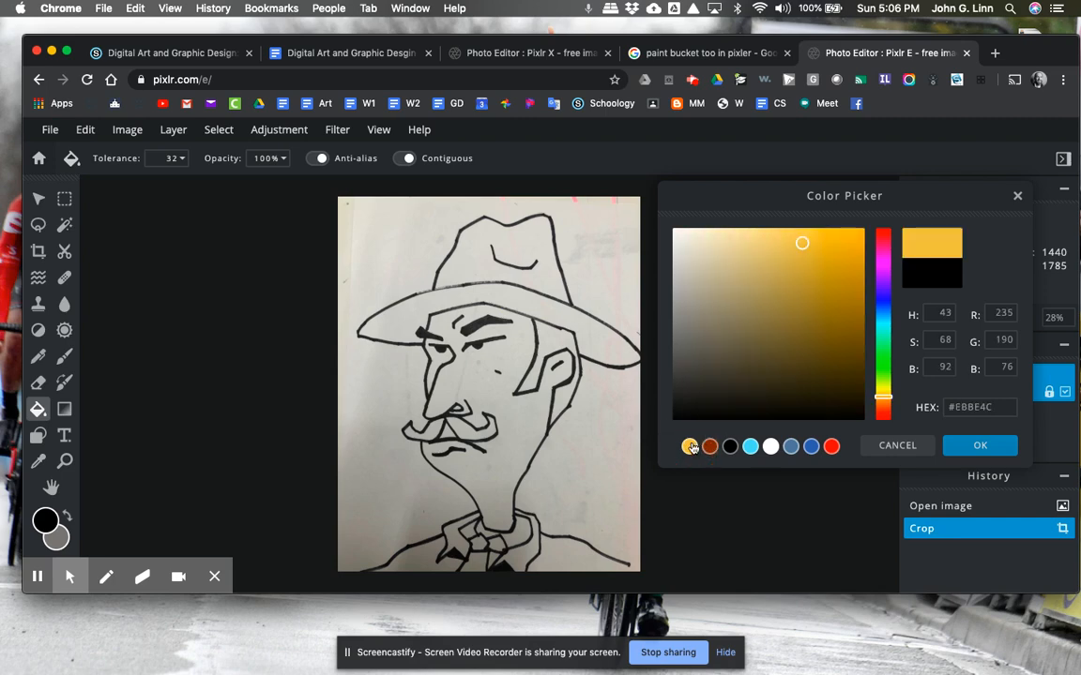
pyautogui.moveTo(819, 324)
pyautogui.mouseDown()
pyautogui.moveTo(733, 311)
pyautogui.moveTo(786, 286)
pyautogui.moveTo(755, 302)
pyautogui.moveTo(755, 287)
pyautogui.mouseUp()
pyautogui.click(980, 445)
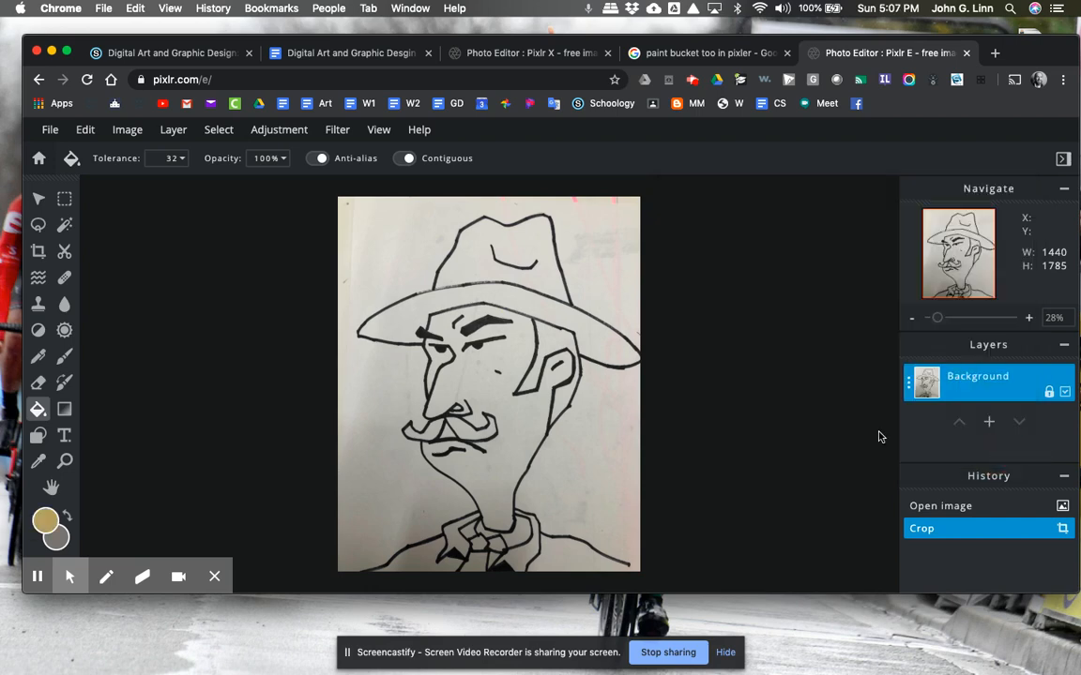
pyautogui.click(525, 419)
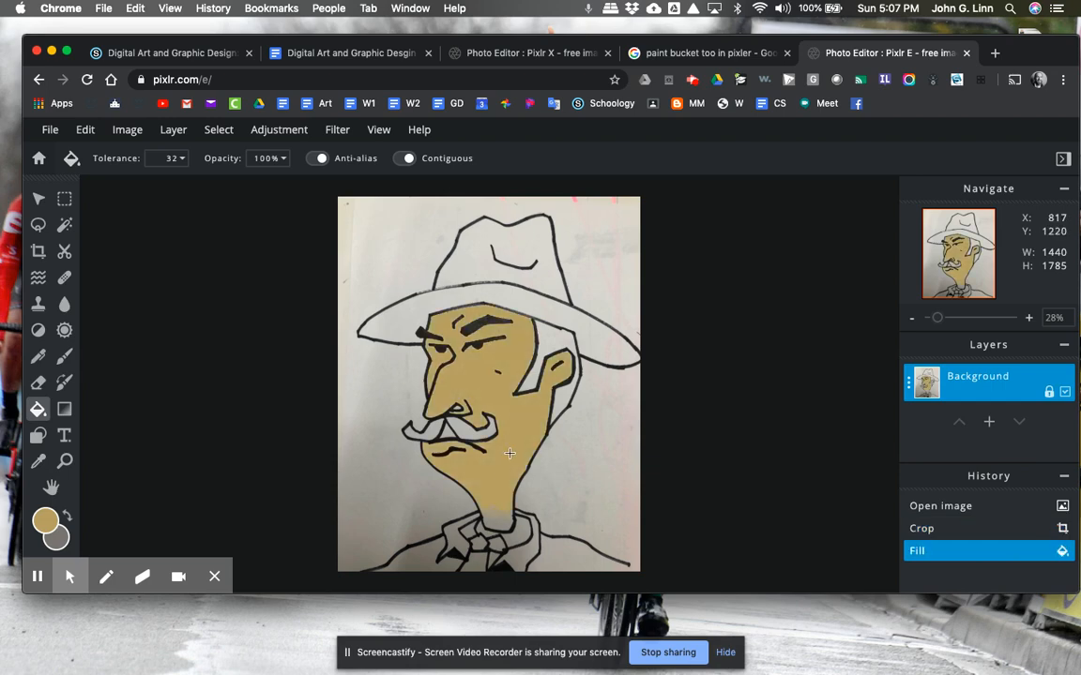
# Fill the hat's brim and crown with the same tan.
pyautogui.click(488, 287)
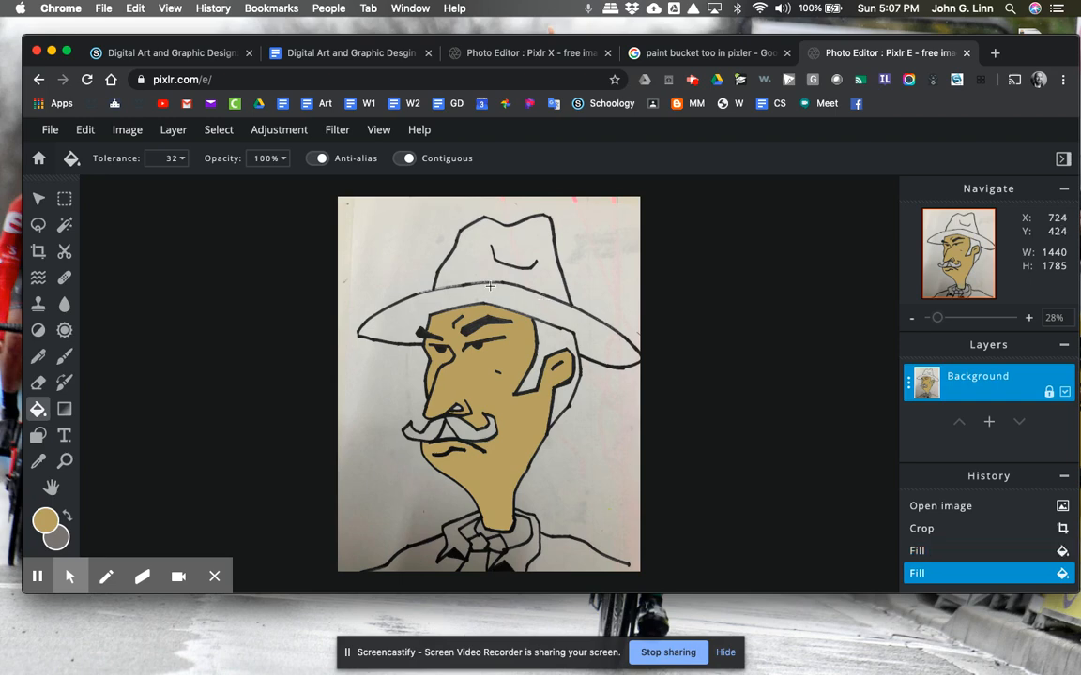
pyautogui.click(470, 298)
pyautogui.click(475, 268)
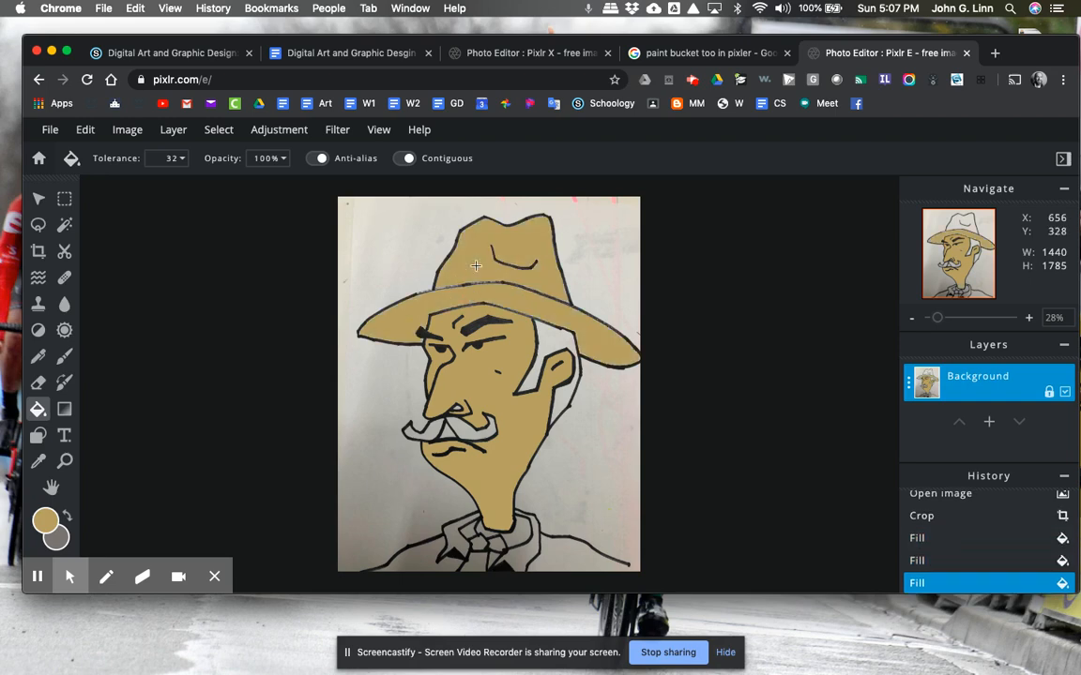
# Change the fill colour to dark brown #473406 and fill the hat's crown.
pyautogui.click(42, 521)
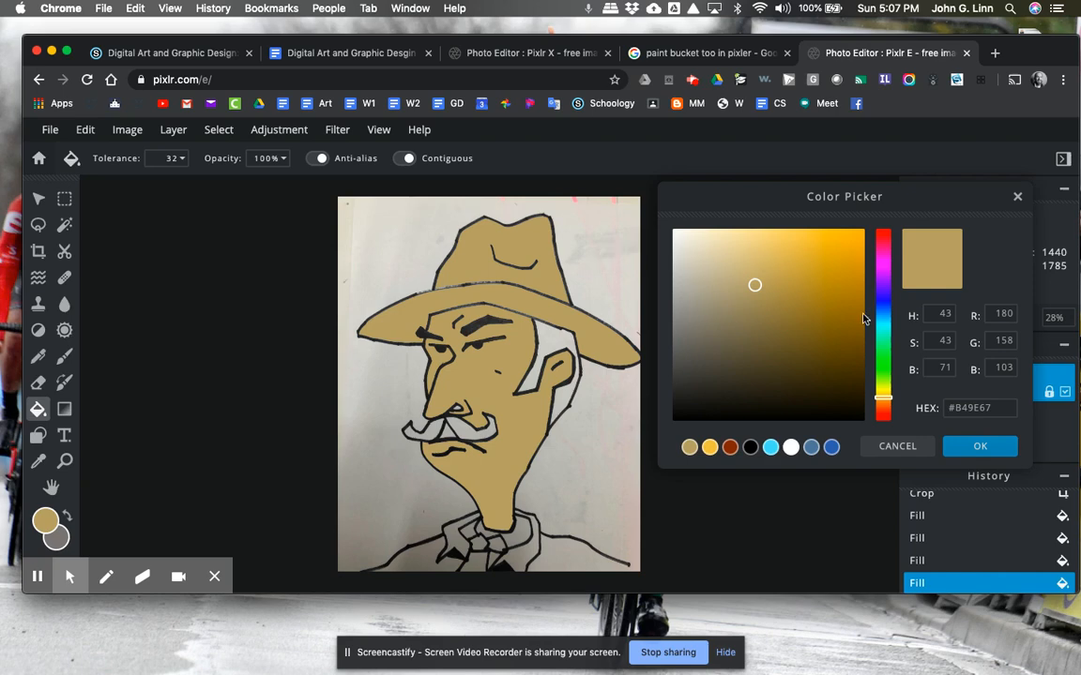
pyautogui.click(849, 369)
pyautogui.click(975, 445)
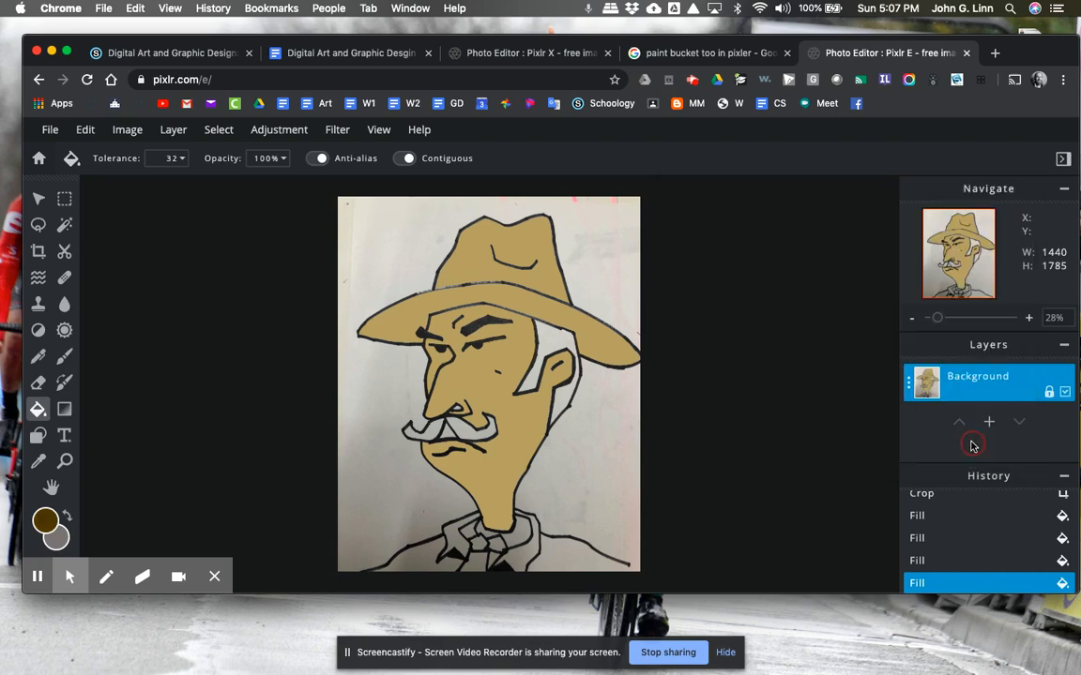
pyautogui.click(482, 252)
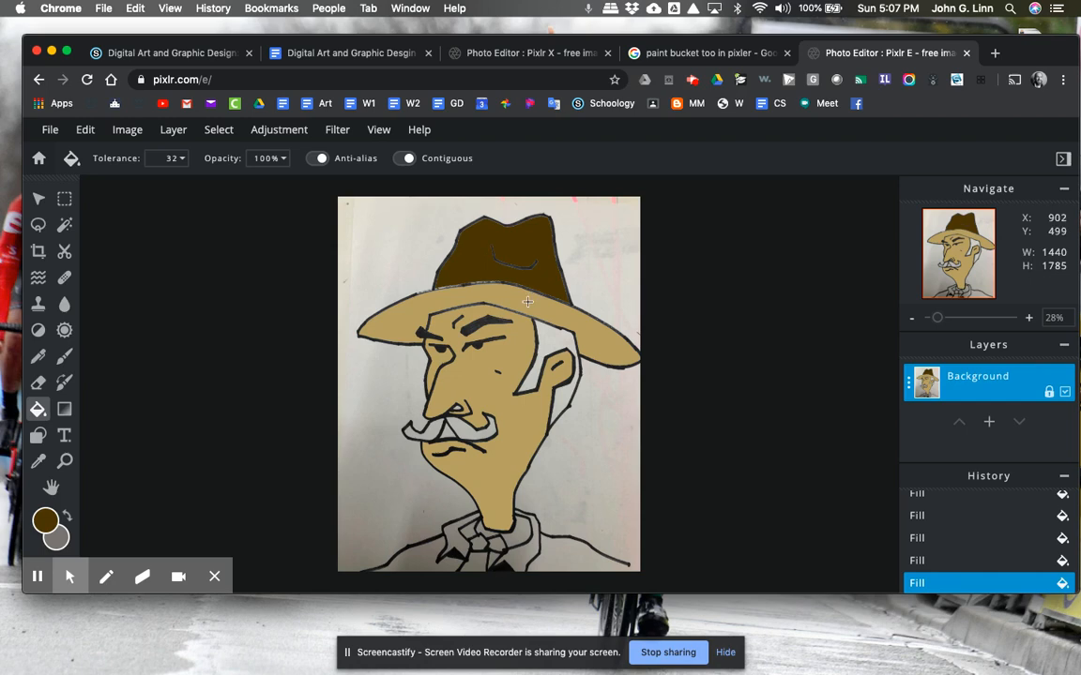
# Change the fill colour to black #000000 and fill the hat's brim.
pyautogui.click(45, 515)
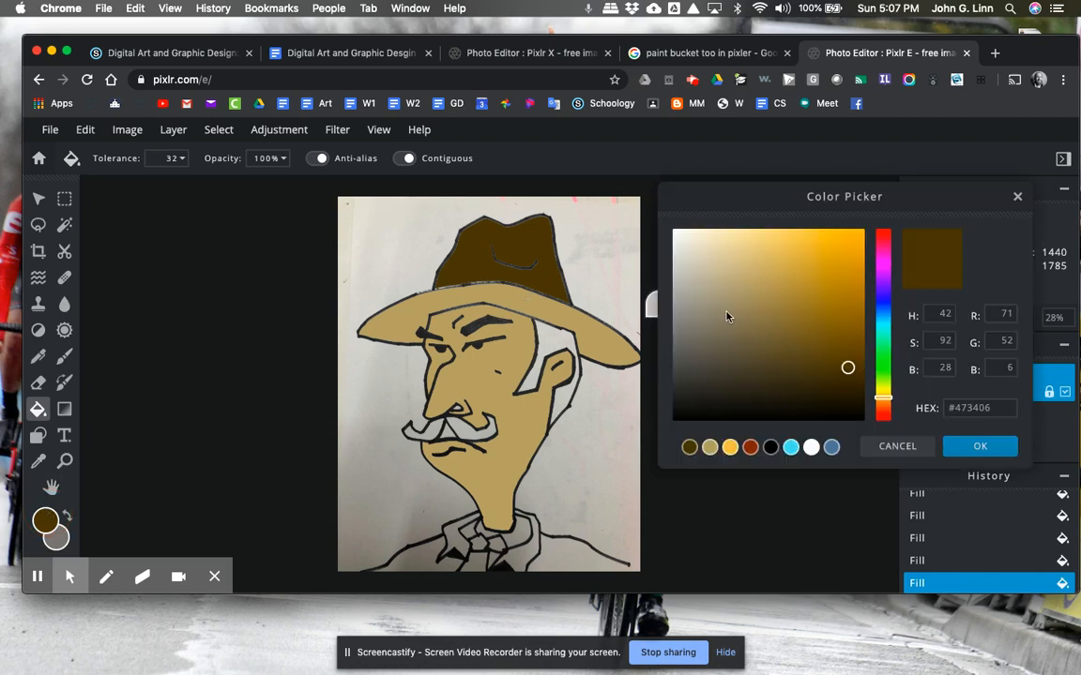
pyautogui.click(784, 352)
pyautogui.click(862, 420)
pyautogui.click(985, 447)
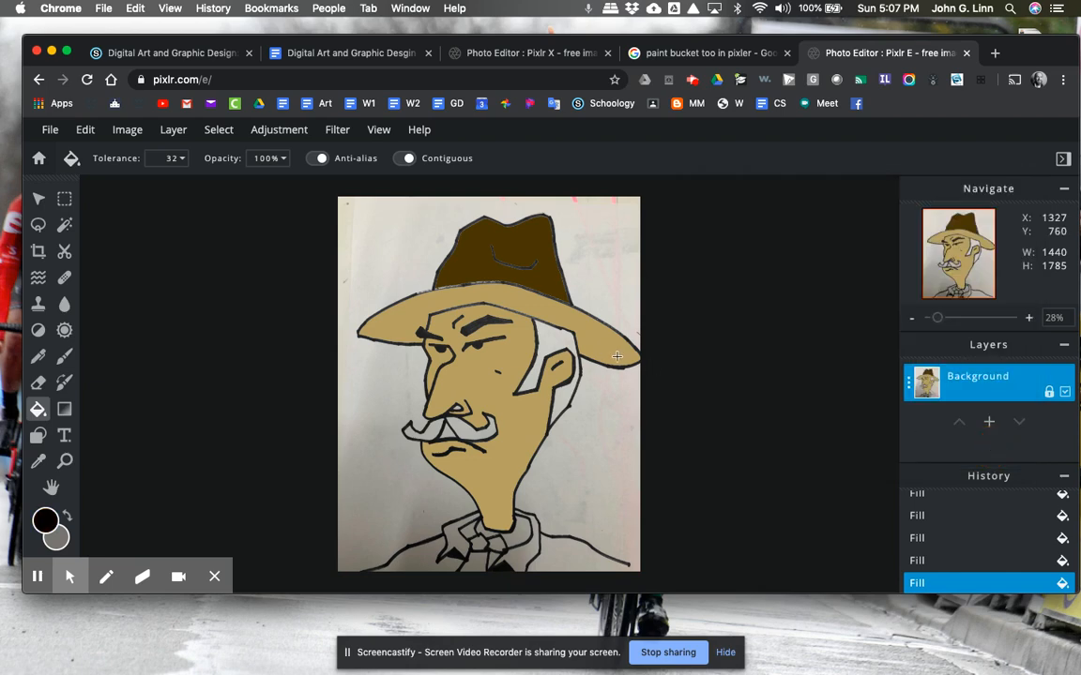
pyautogui.click(617, 351)
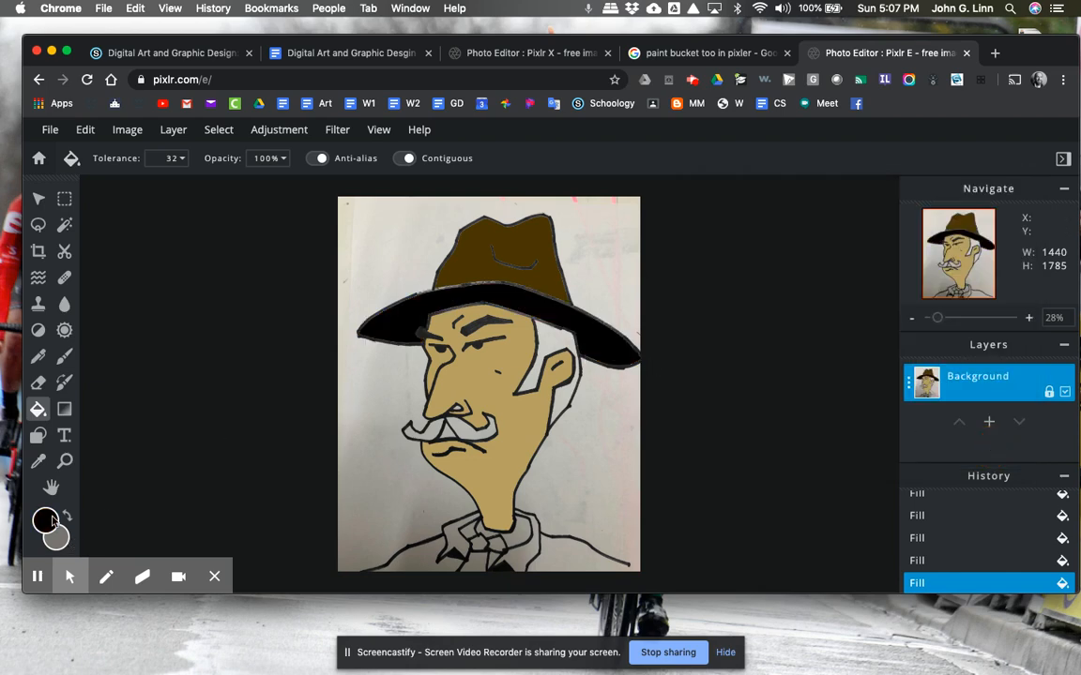
# Pick black as the fill colour and fill both halves of the moustache and the hair around the ear.
pyautogui.click(49, 521)
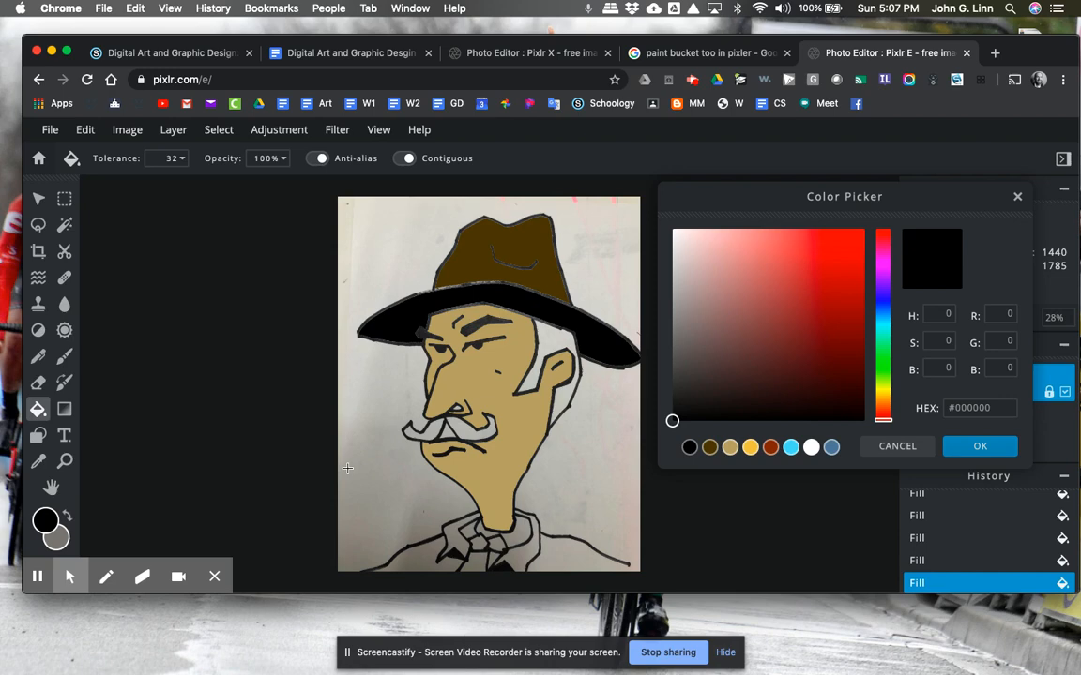
pyautogui.click(427, 430)
pyautogui.click(429, 429)
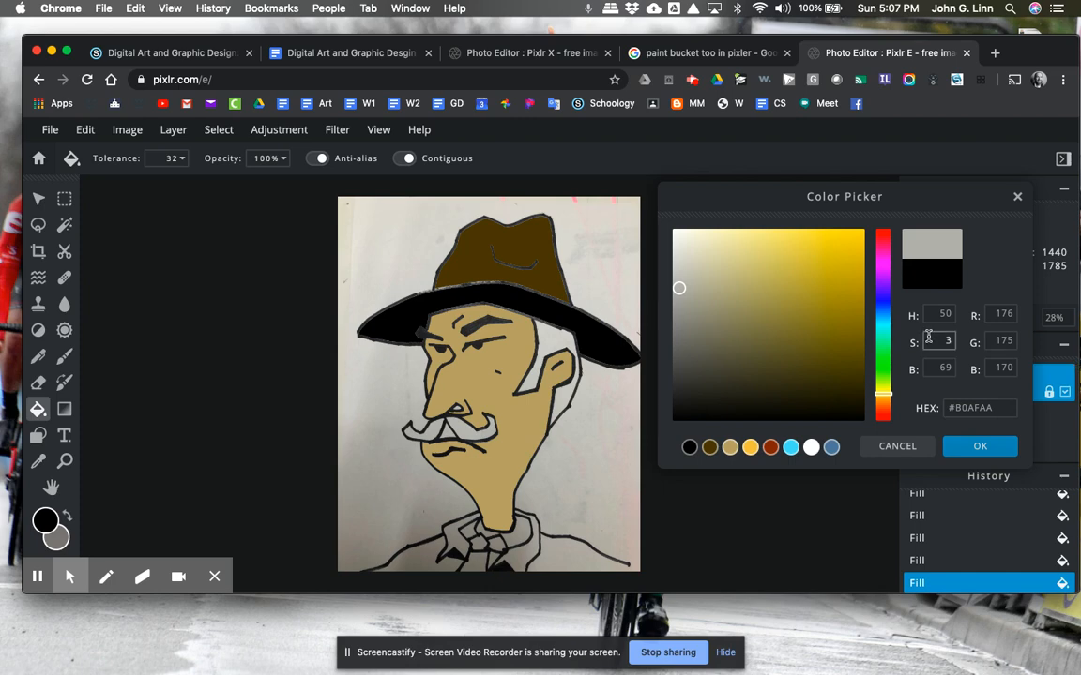
pyautogui.moveTo(750, 362); pyautogui.dragTo(863, 419)
pyautogui.click(966, 447)
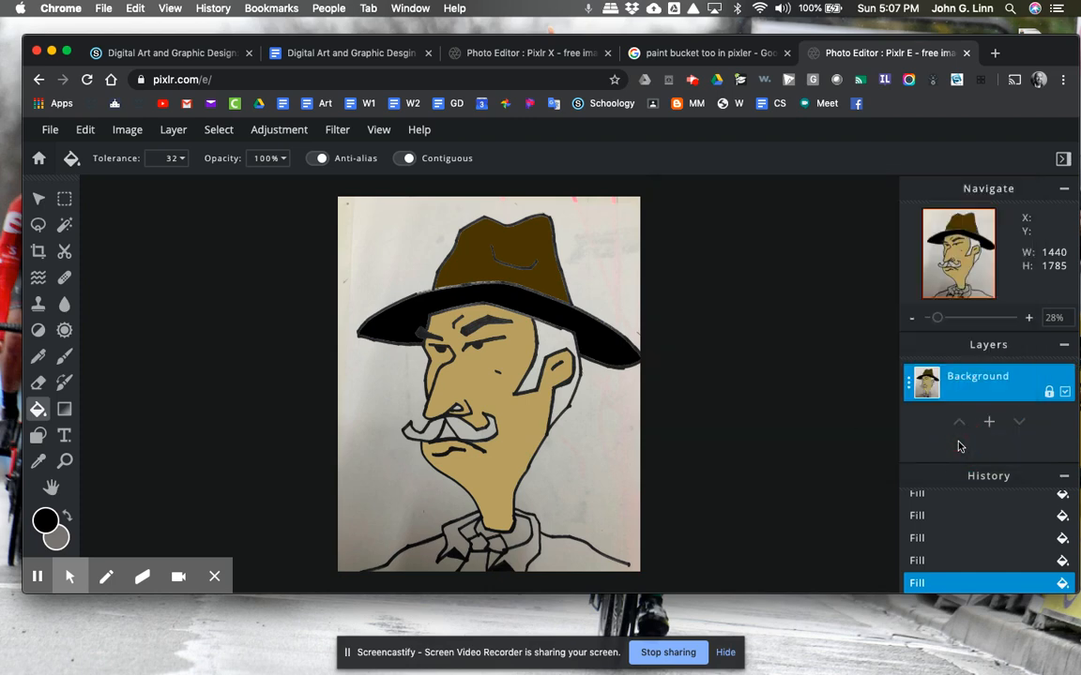
pyautogui.click(468, 432)
pyautogui.click(432, 431)
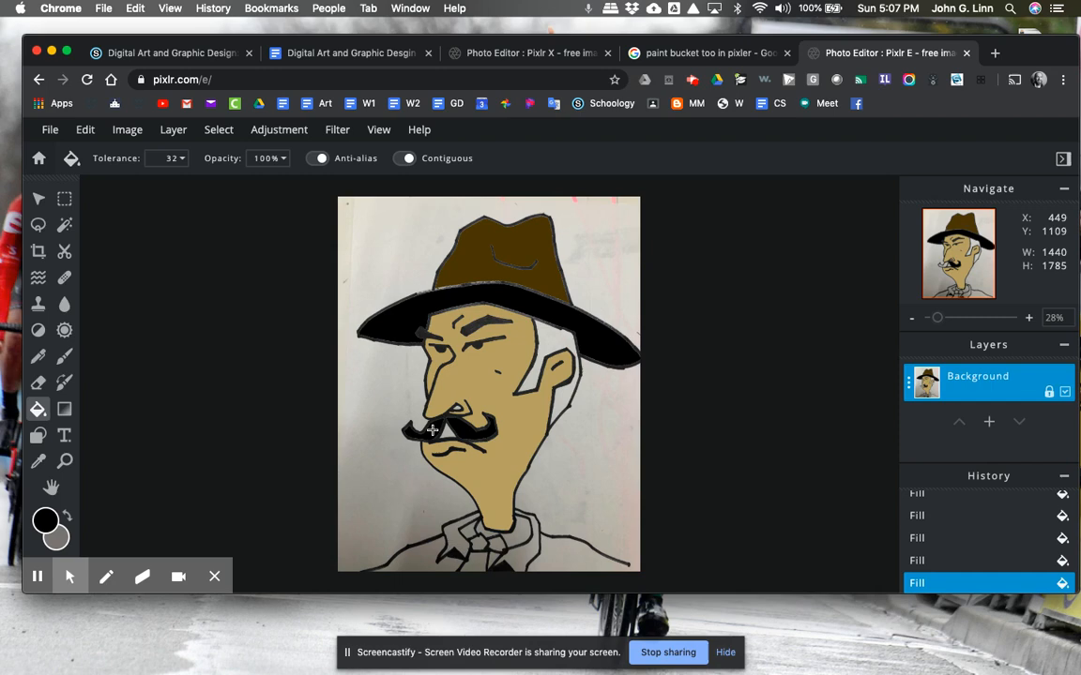
pyautogui.click(558, 350)
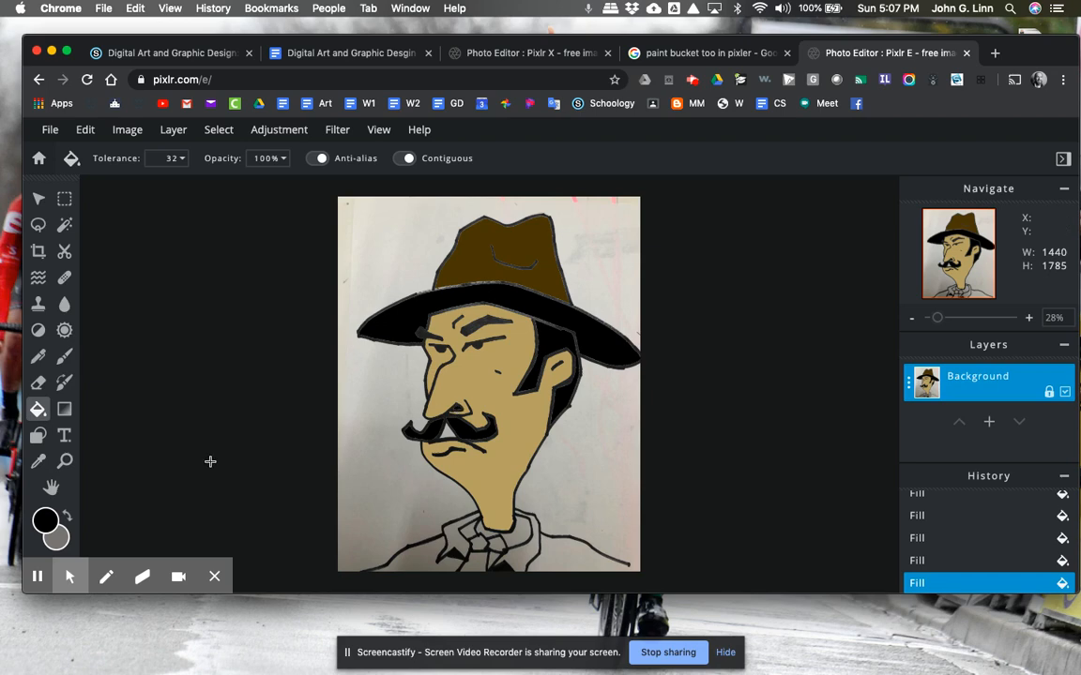
# Pick tan #B49E67 from the face as the fill colour and fill the small gap in the moustache.
pyautogui.click(45, 520)
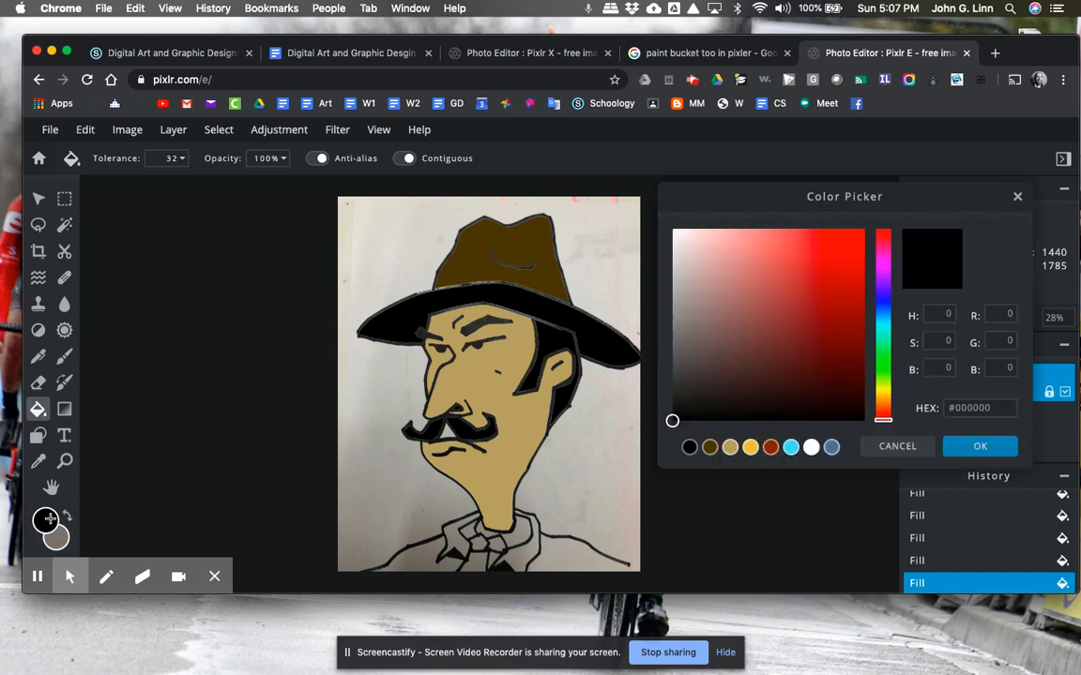
pyautogui.click(484, 466)
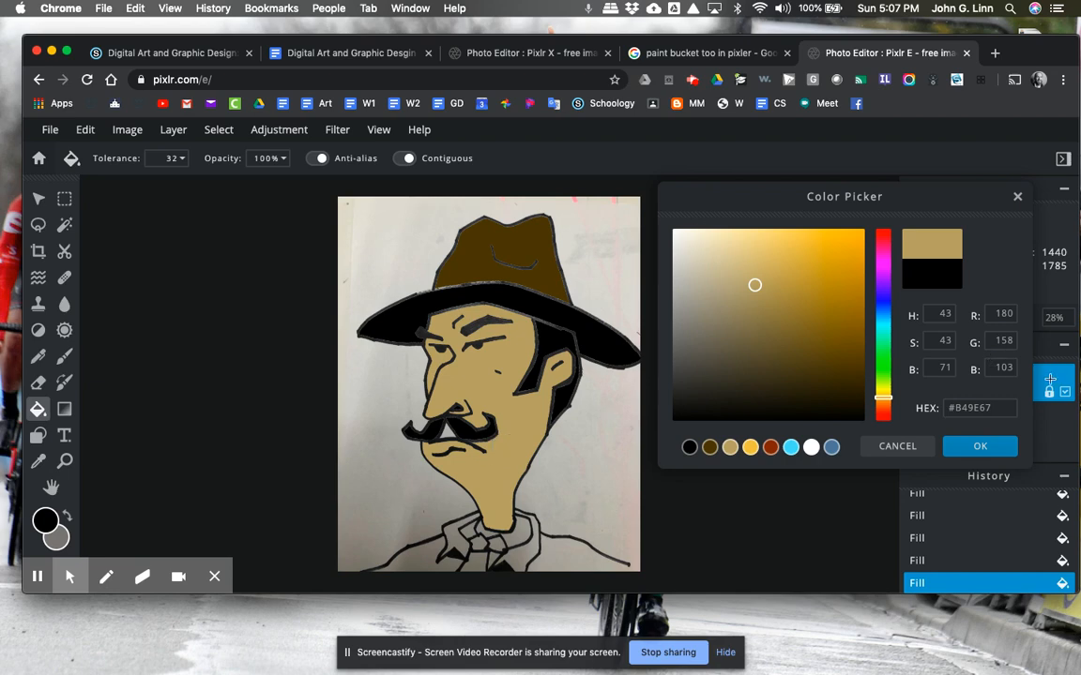
pyautogui.click(985, 448)
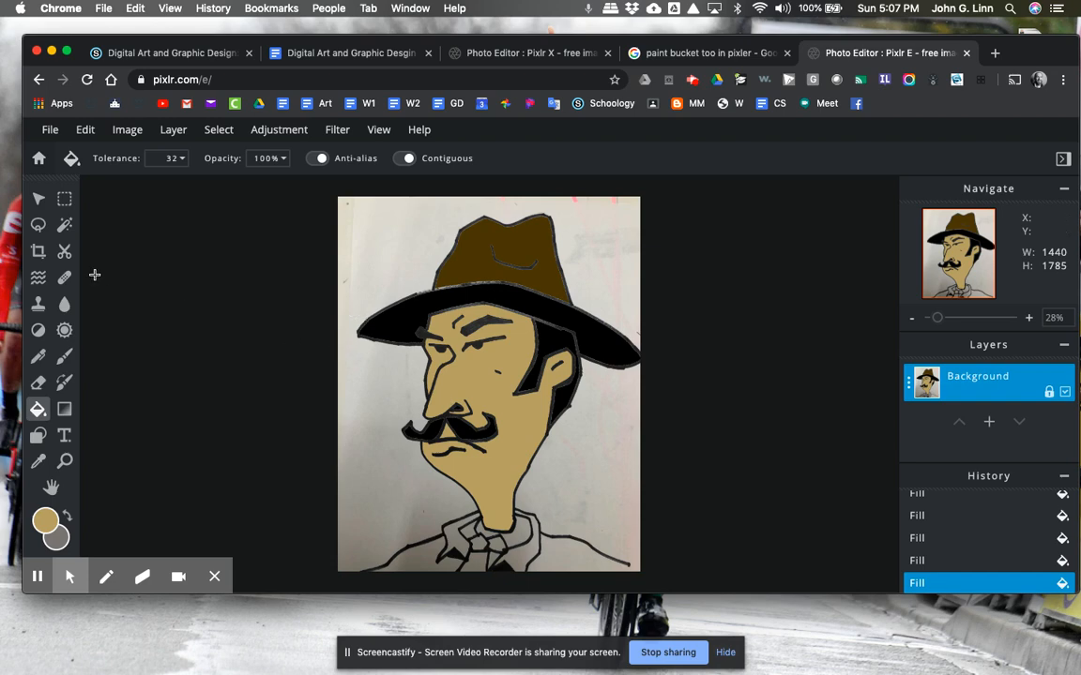
# Select the whole paper background on both sides of the figure with the magic wand at tolerance 32.
pyautogui.click(65, 225)
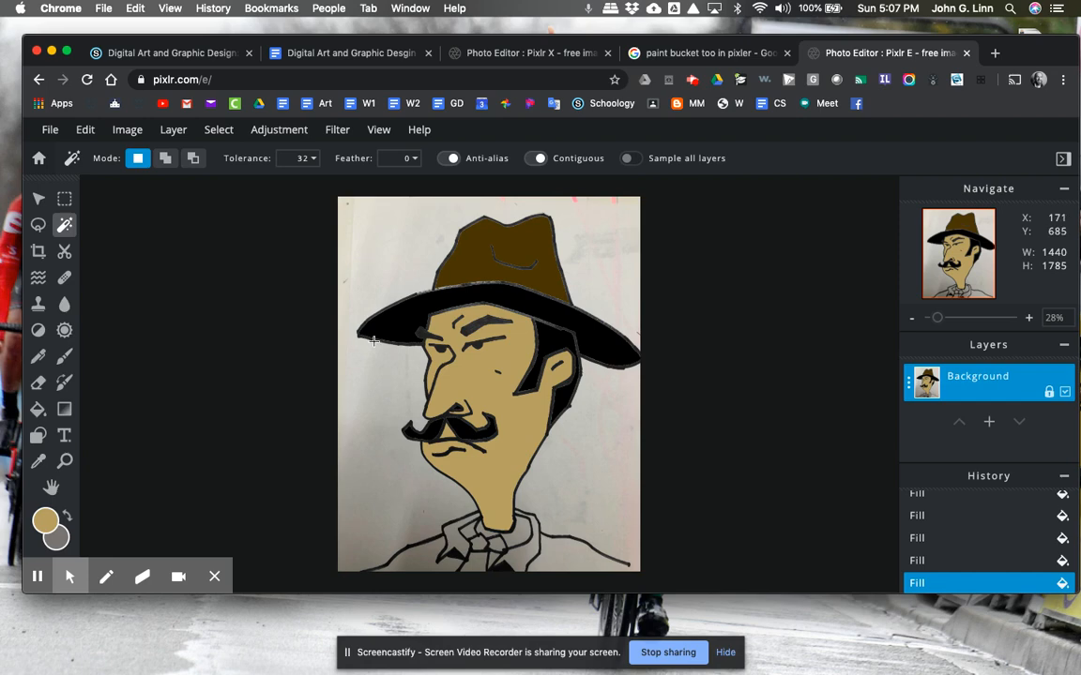
pyautogui.click(370, 403)
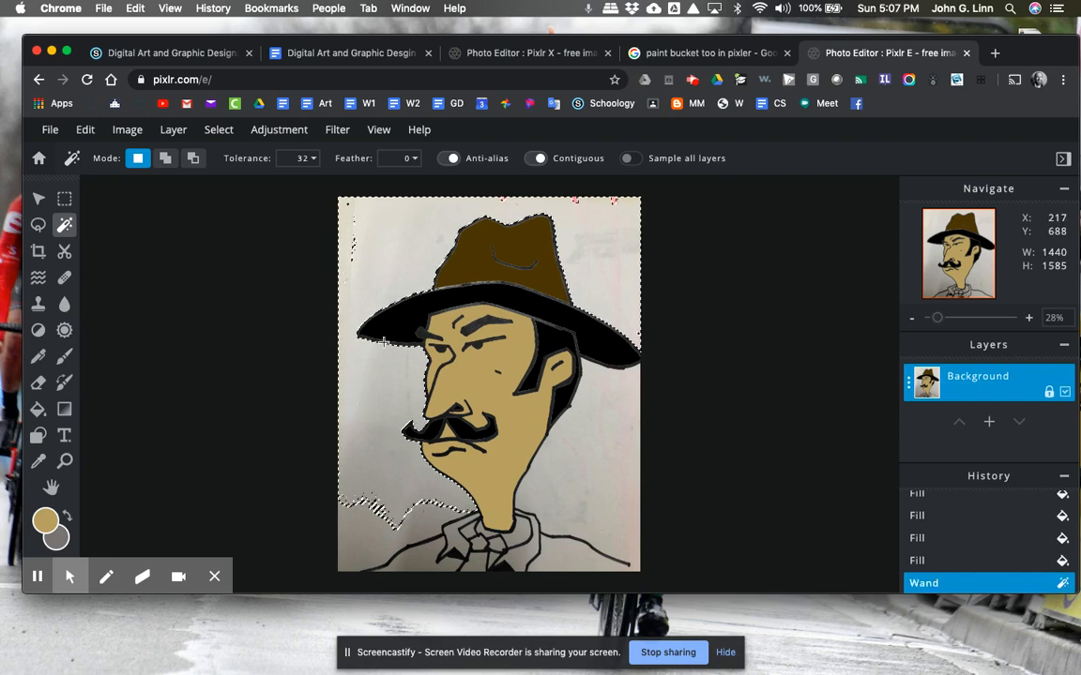
pyautogui.keyDown('shift'); pyautogui.click(610, 470); pyautogui.keyUp('shift')
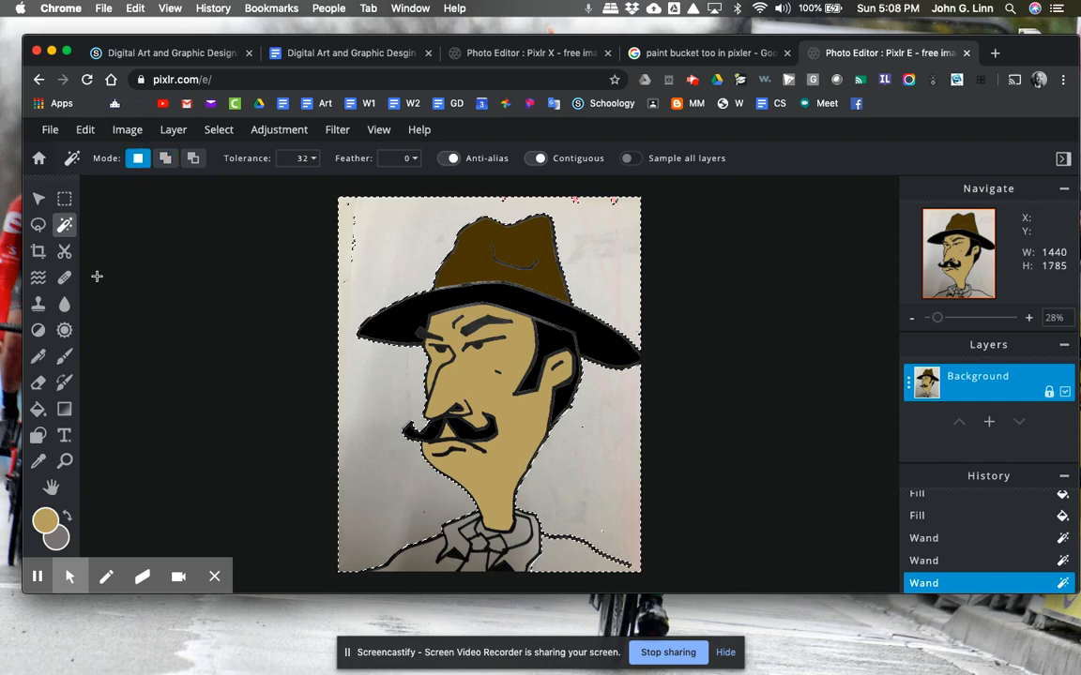
# Set up a linear gradient with the start colour blue #0482E2.
pyautogui.click(63, 409)
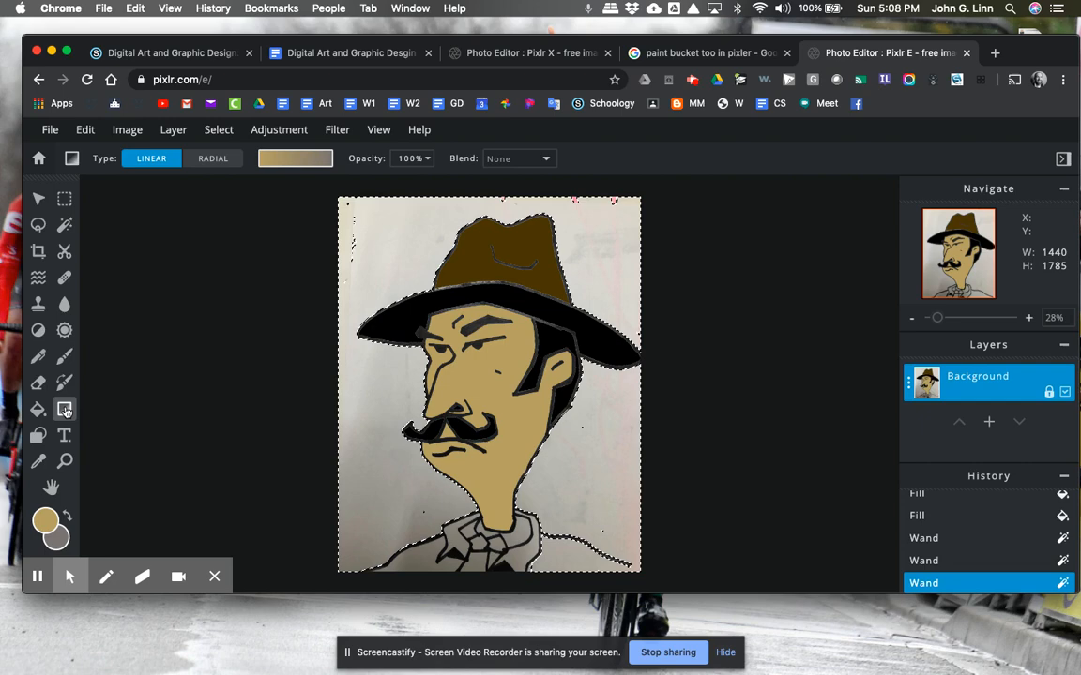
pyautogui.click(291, 160)
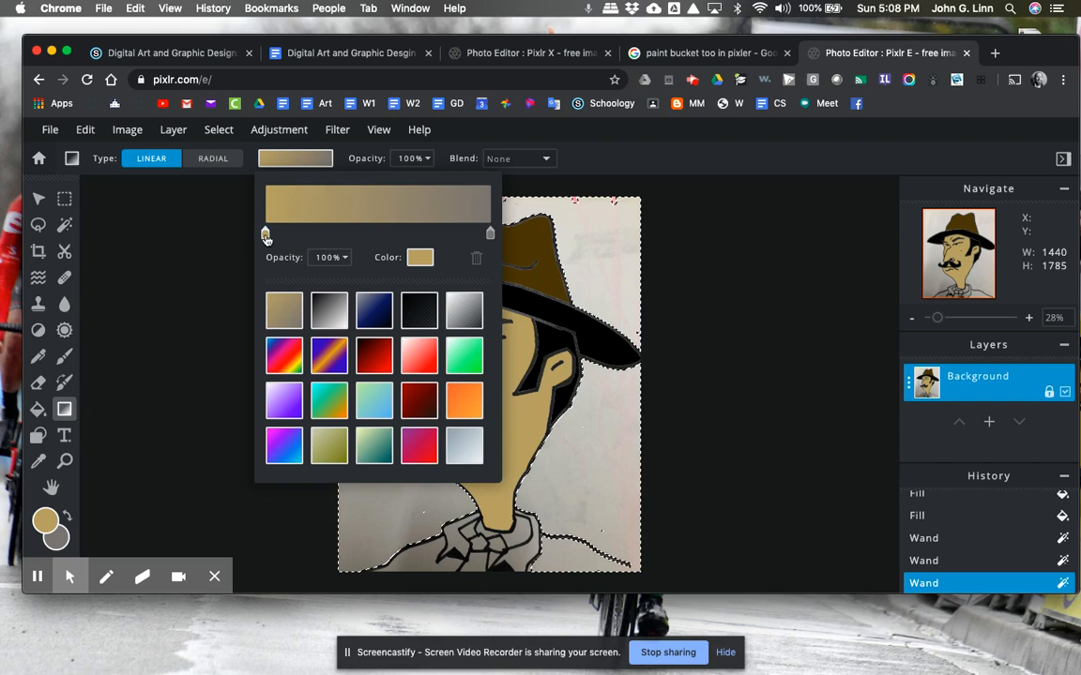
pyautogui.click(420, 257)
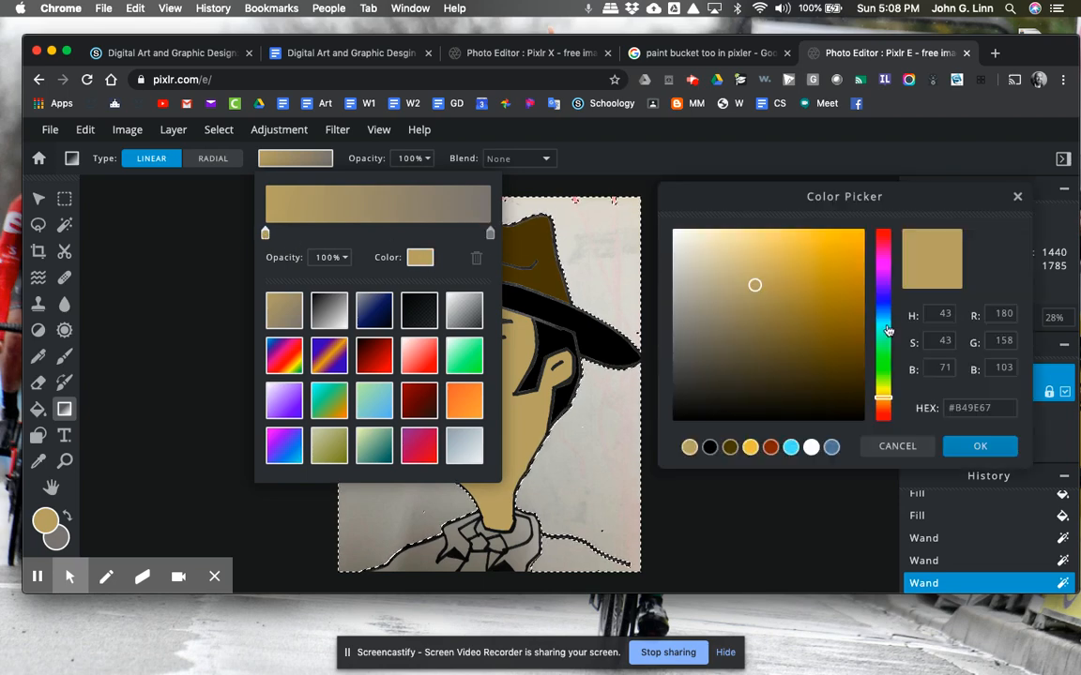
pyautogui.moveTo(888, 330); pyautogui.dragTo(882, 311)
pyautogui.click(860, 250)
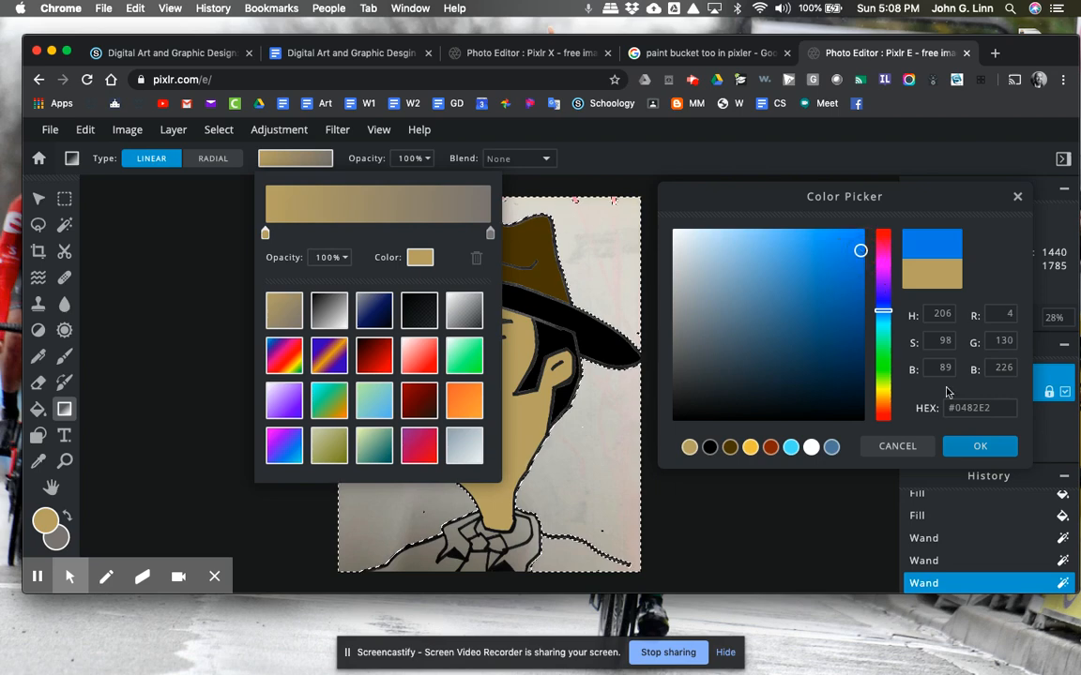
pyautogui.click(964, 448)
# Set the gradient's end colour to white.
pyautogui.click(489, 235)
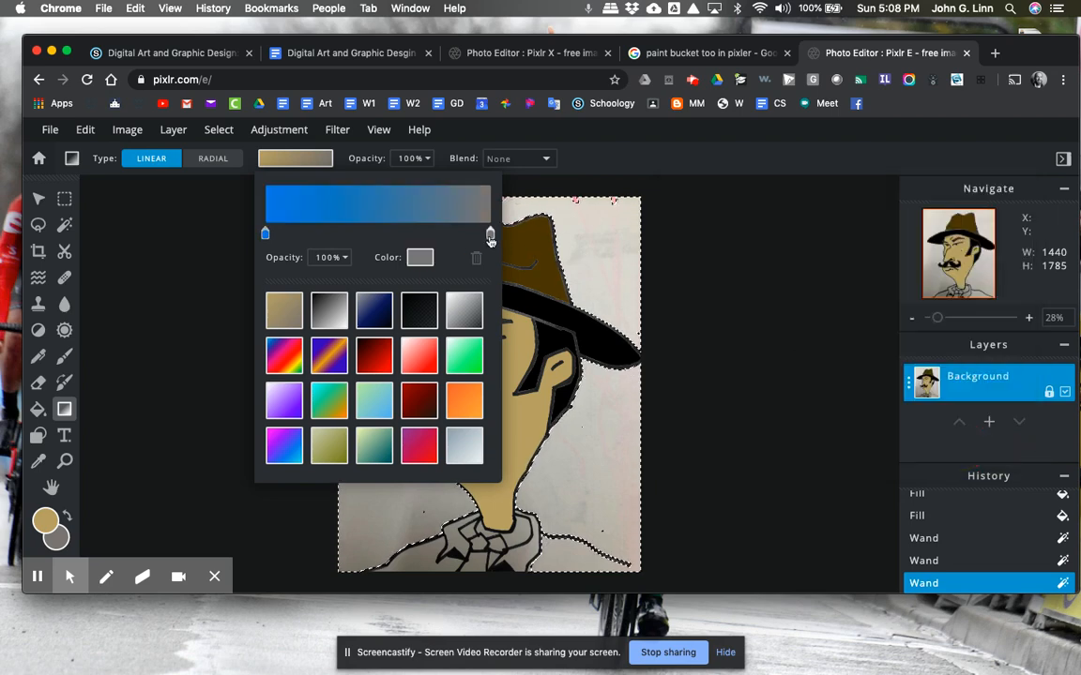
pyautogui.click(420, 258)
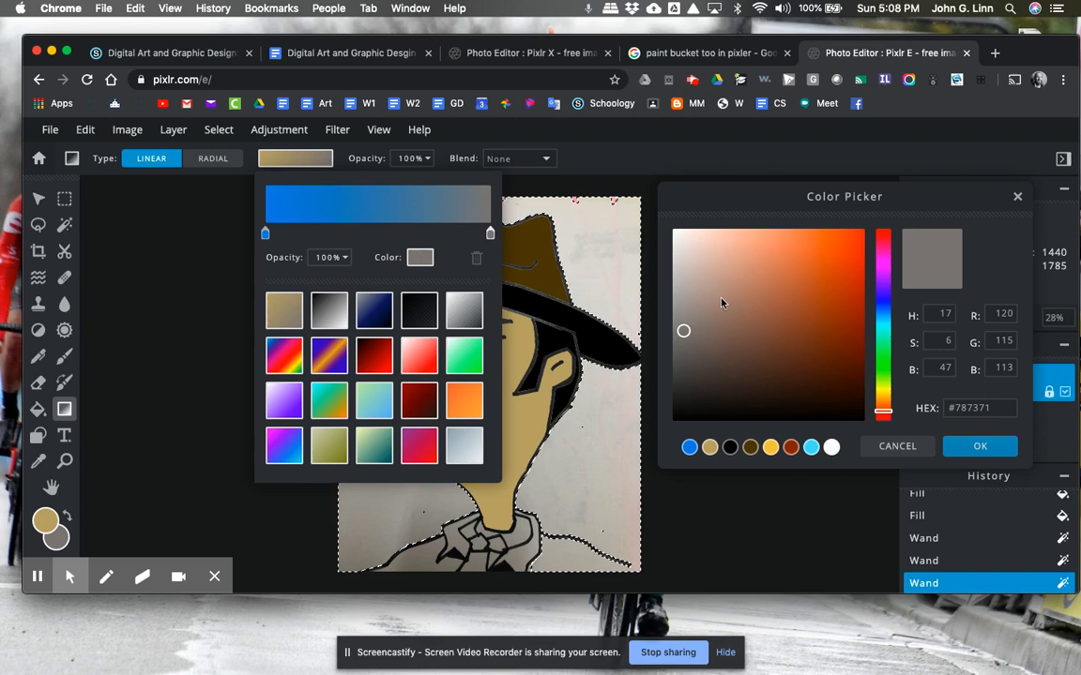
pyautogui.moveTo(721, 302); pyautogui.dragTo(683, 223)
pyautogui.click(967, 447)
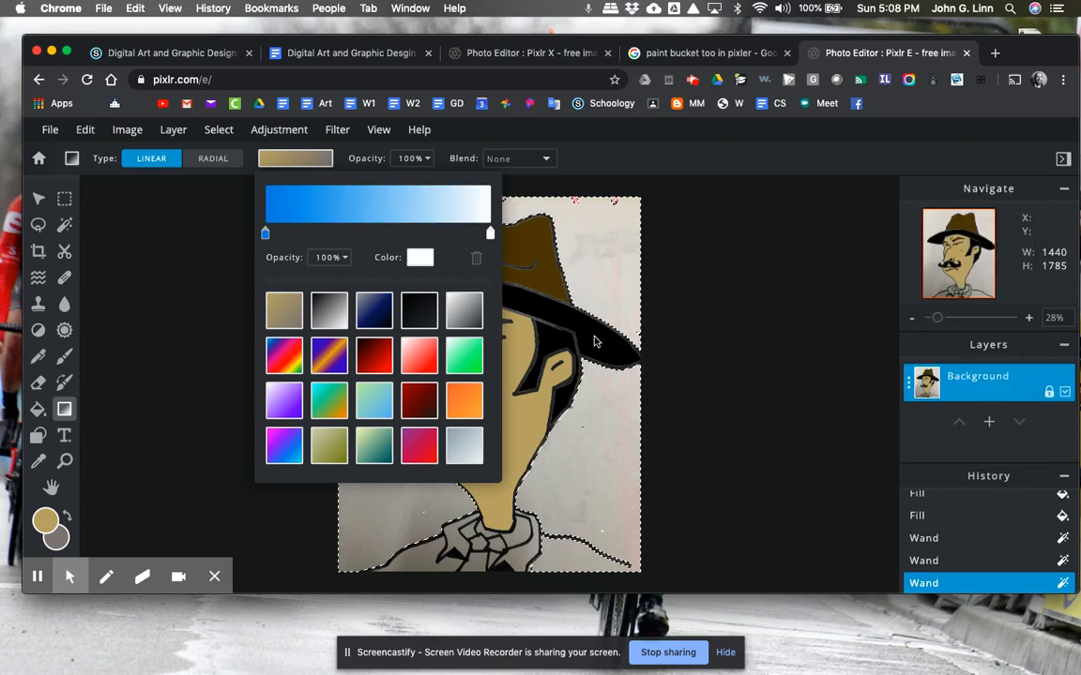
pyautogui.click(688, 298)
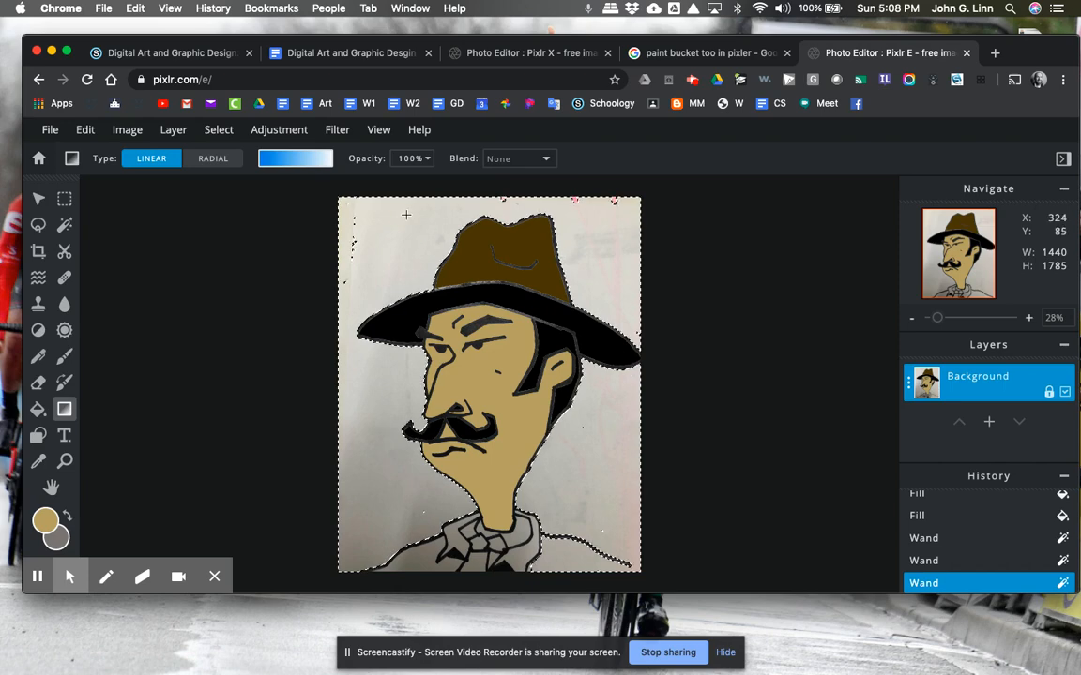
# Apply the blue-to-white gradient downward across the selected background in two passes and clear the selection.
pyautogui.moveTo(403, 211); pyautogui.dragTo(409, 482)
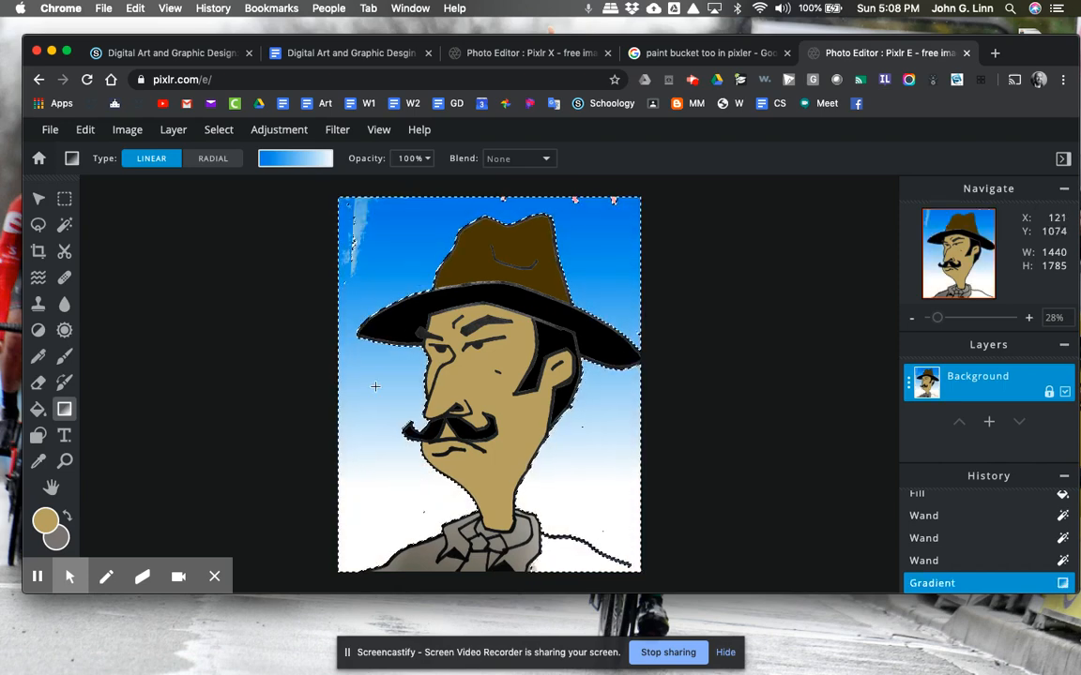
pyautogui.moveTo(355, 212); pyautogui.dragTo(378, 503)
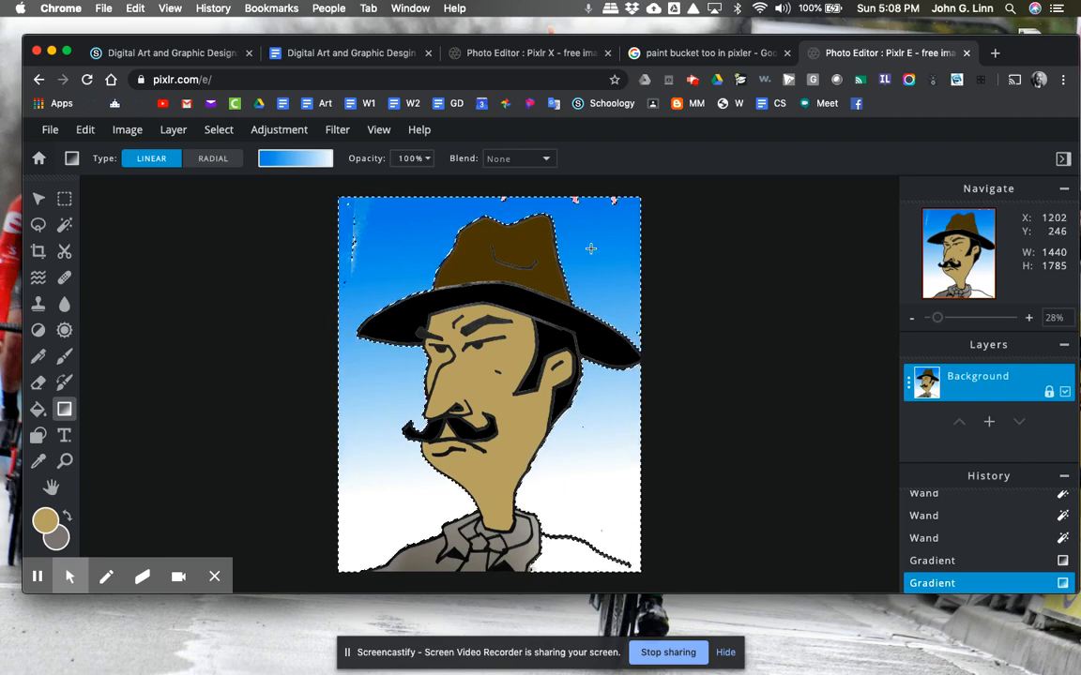
pyautogui.press('super+d')
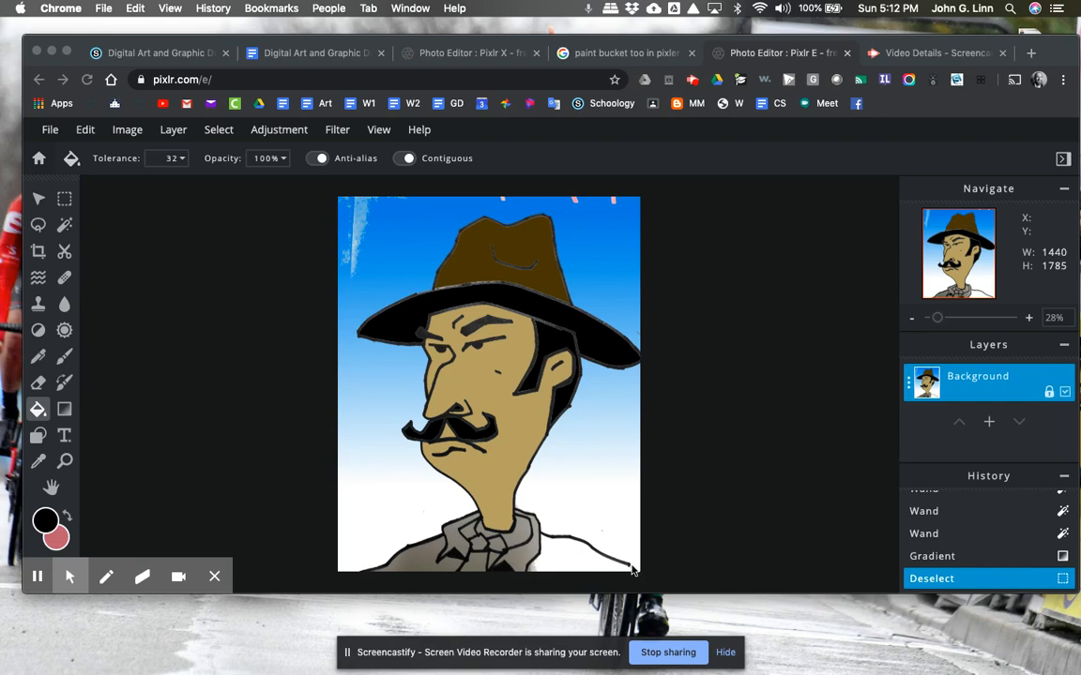
# Set the brush size to 36 px and extend the black shoulder line to the canvas's right edge.
pyautogui.click(65, 358)
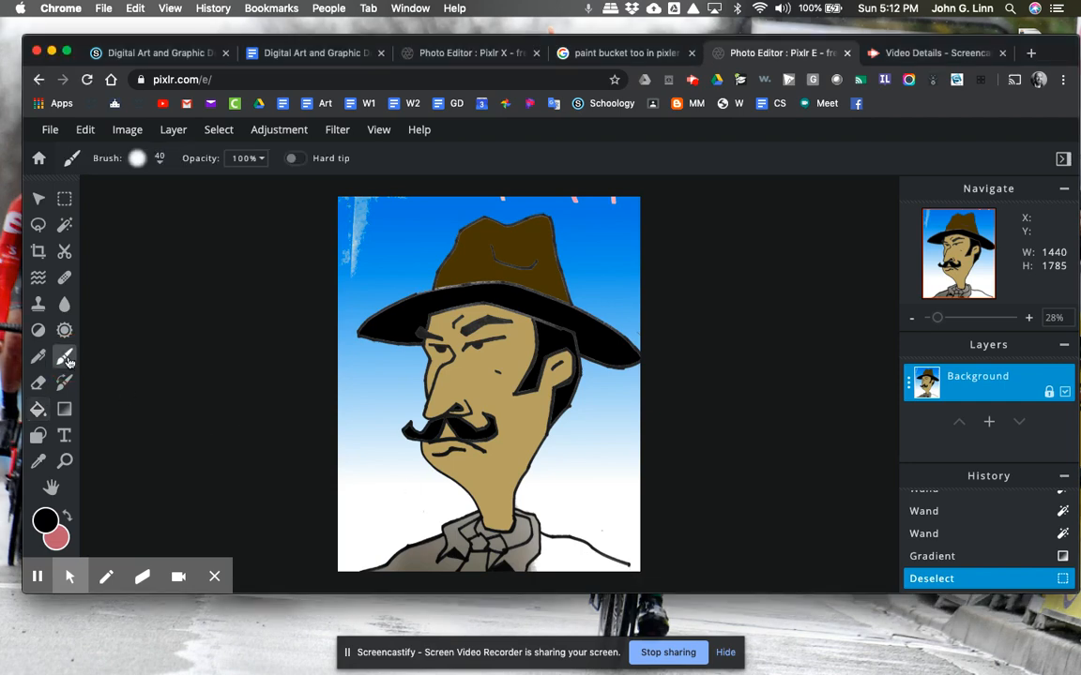
pyautogui.click(163, 166)
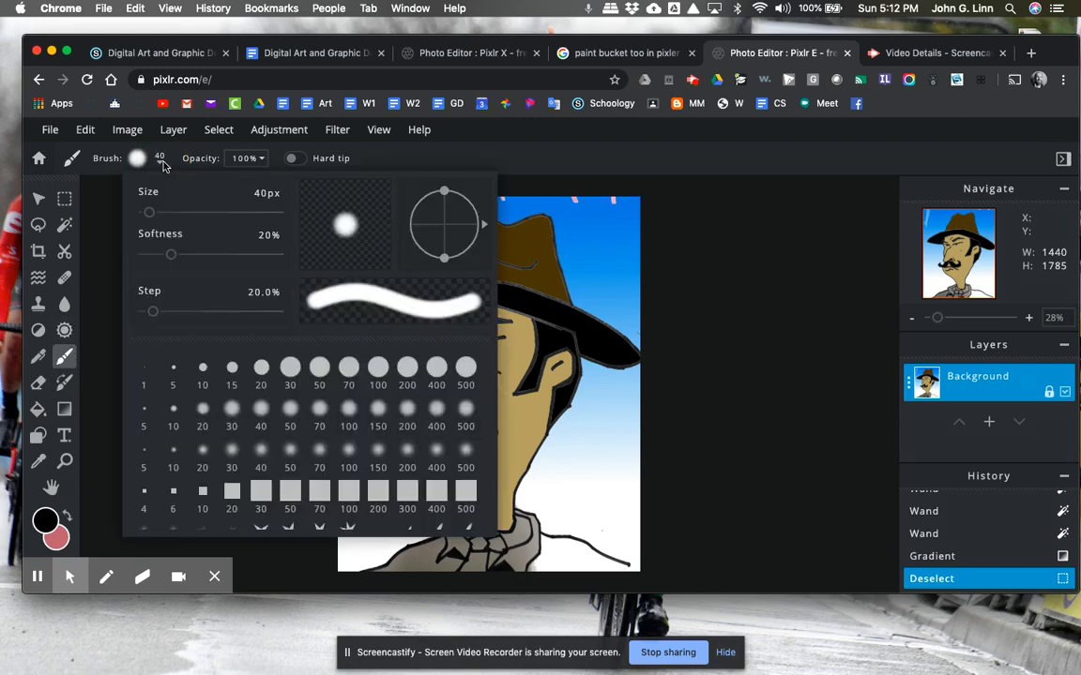
pyautogui.click(149, 213)
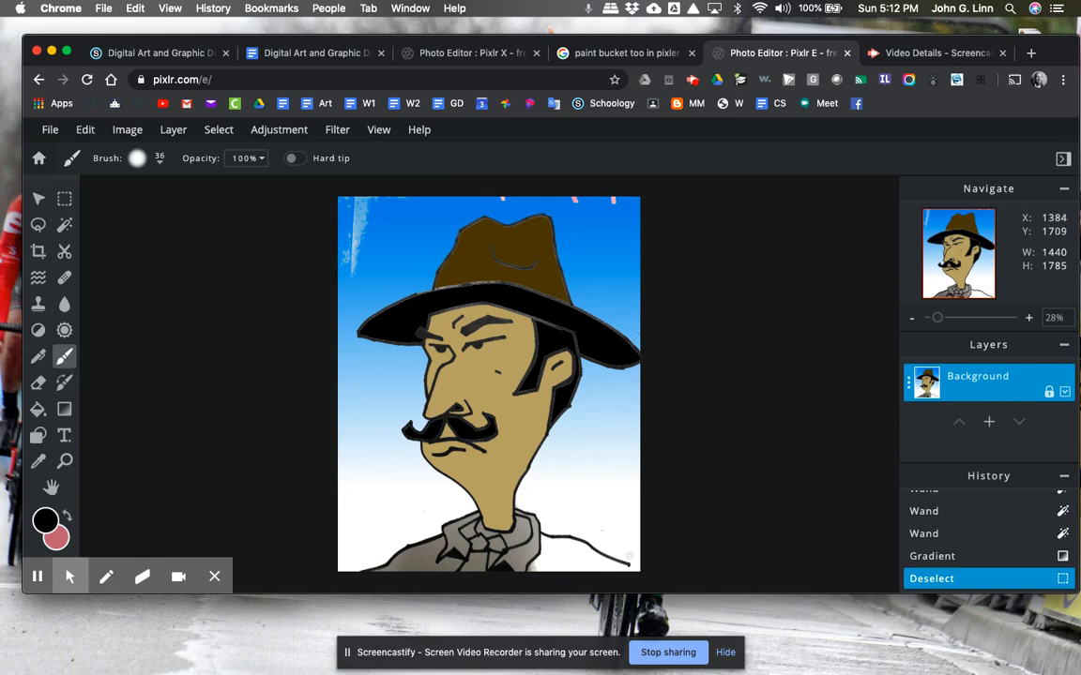
pyautogui.moveTo(627, 566); pyautogui.dragTo(644, 567)
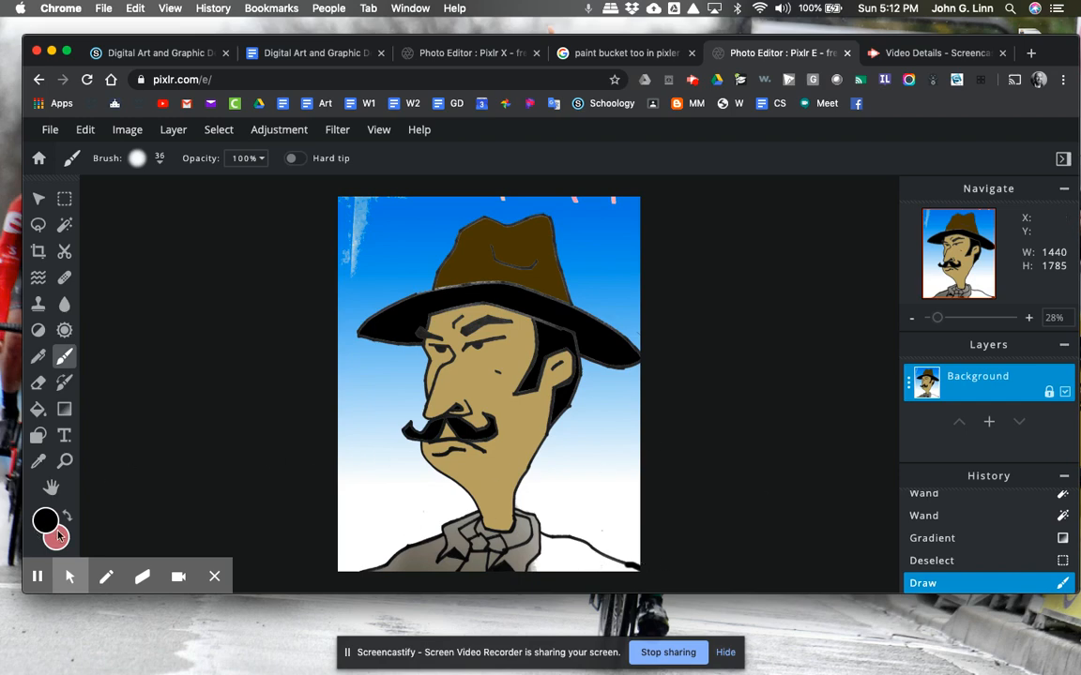
# Swap the fill colour to pink and fill the left part of the shirt, the collar pieces and the neckerchief knot.
pyautogui.click(58, 534)
pyautogui.click(38, 409)
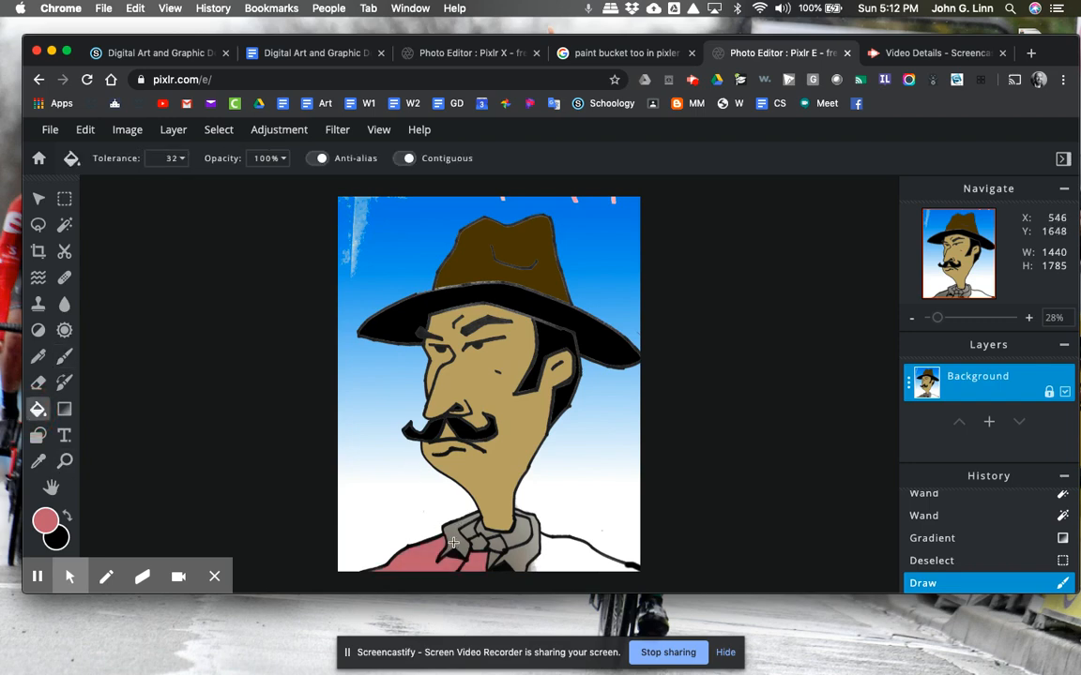
pyautogui.click(450, 542)
pyautogui.click(471, 536)
pyautogui.click(476, 542)
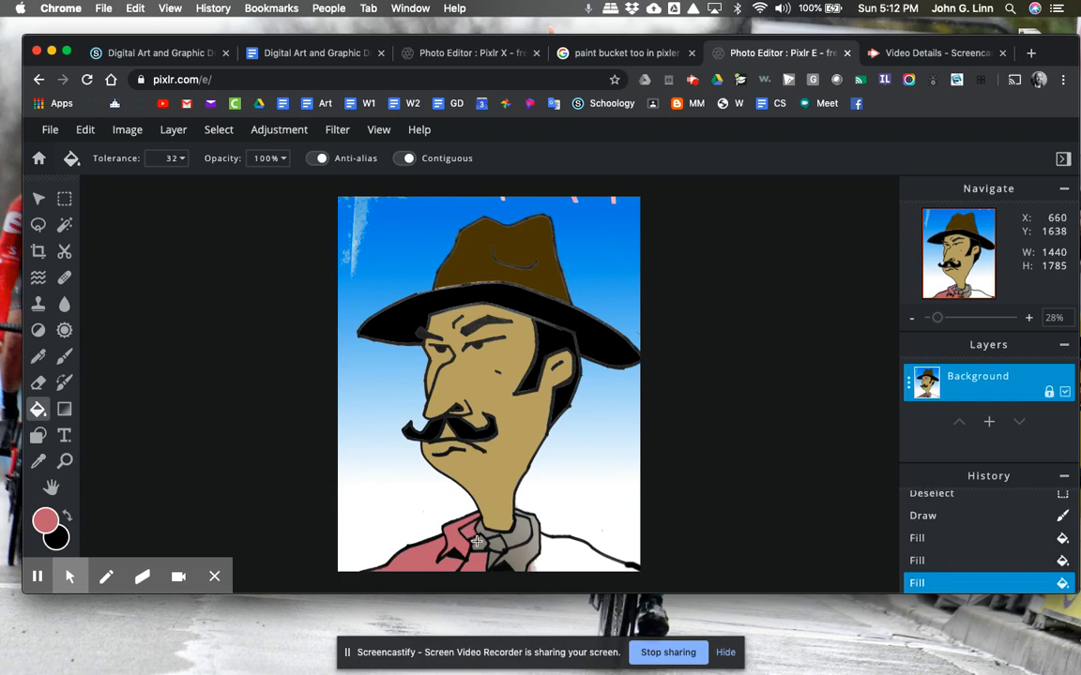
pyautogui.click(476, 540)
pyautogui.click(496, 547)
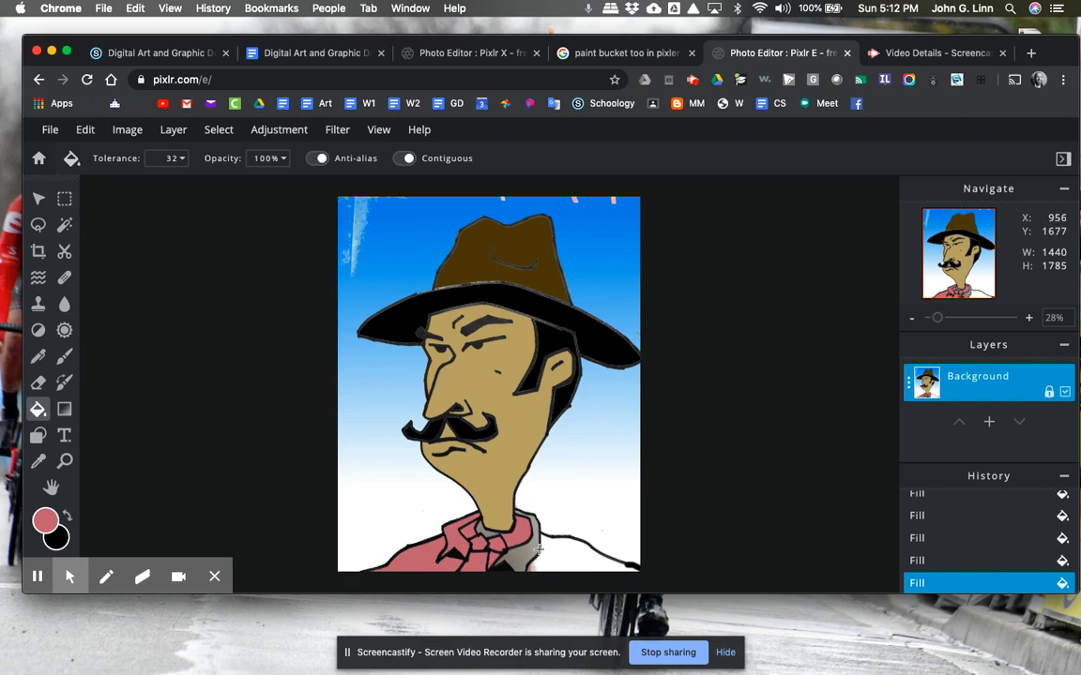
# Undo the pink fill applied to the black outlines, and fill the remaining collar areas and the right shoulder with pink.
pyautogui.click(538, 550)
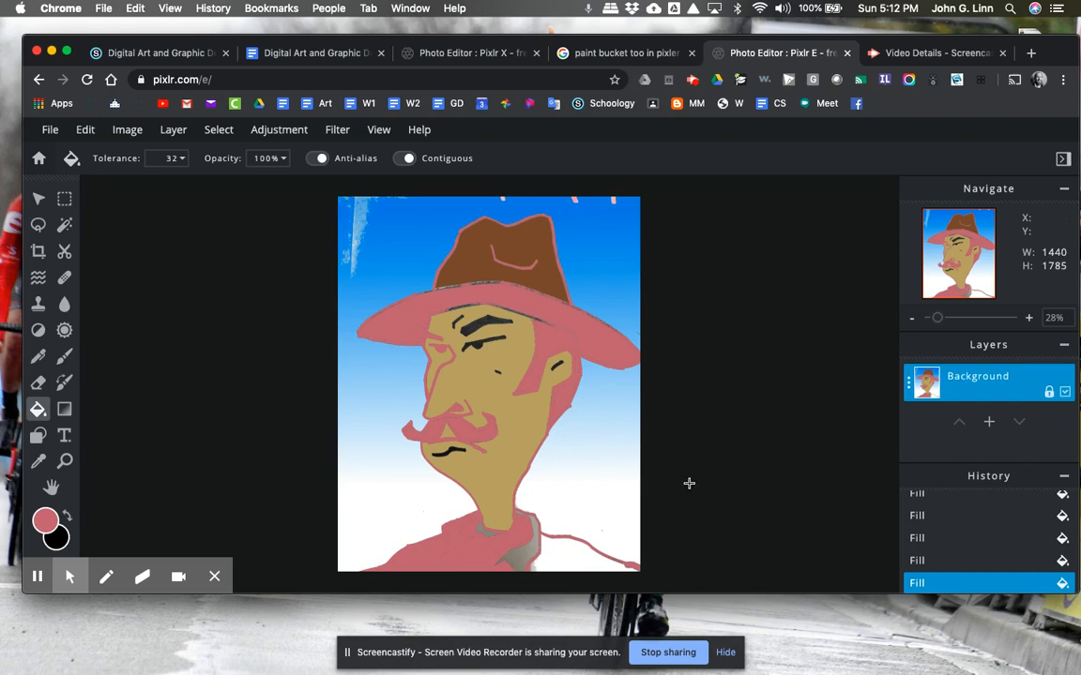
pyautogui.hotkey('ctrl', 'z')
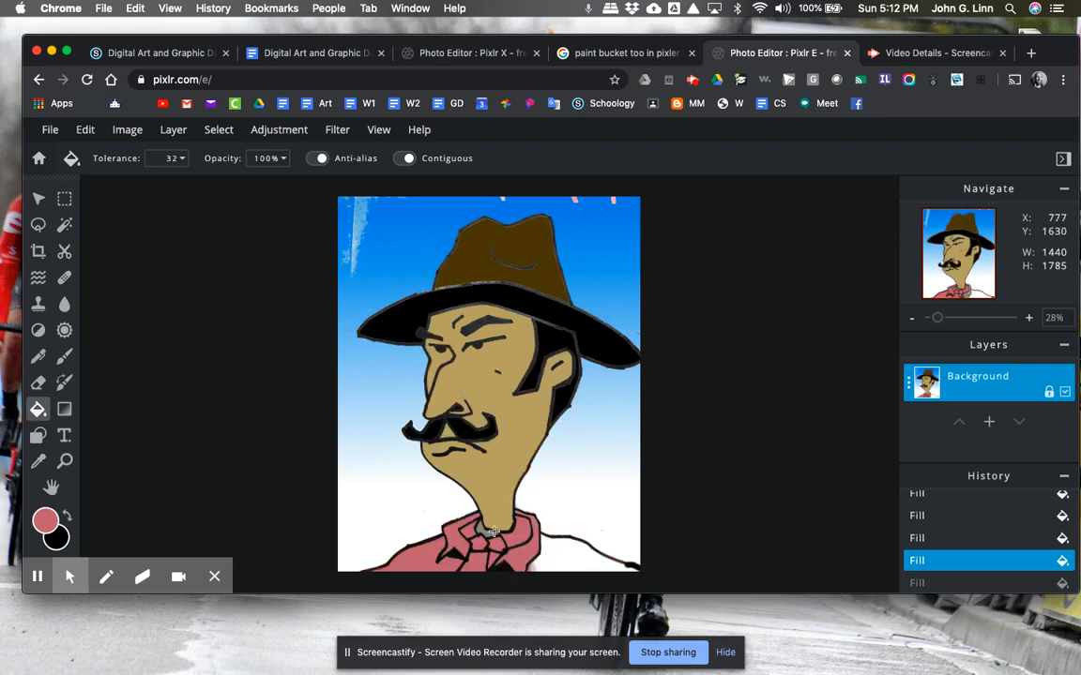
pyautogui.click(592, 557)
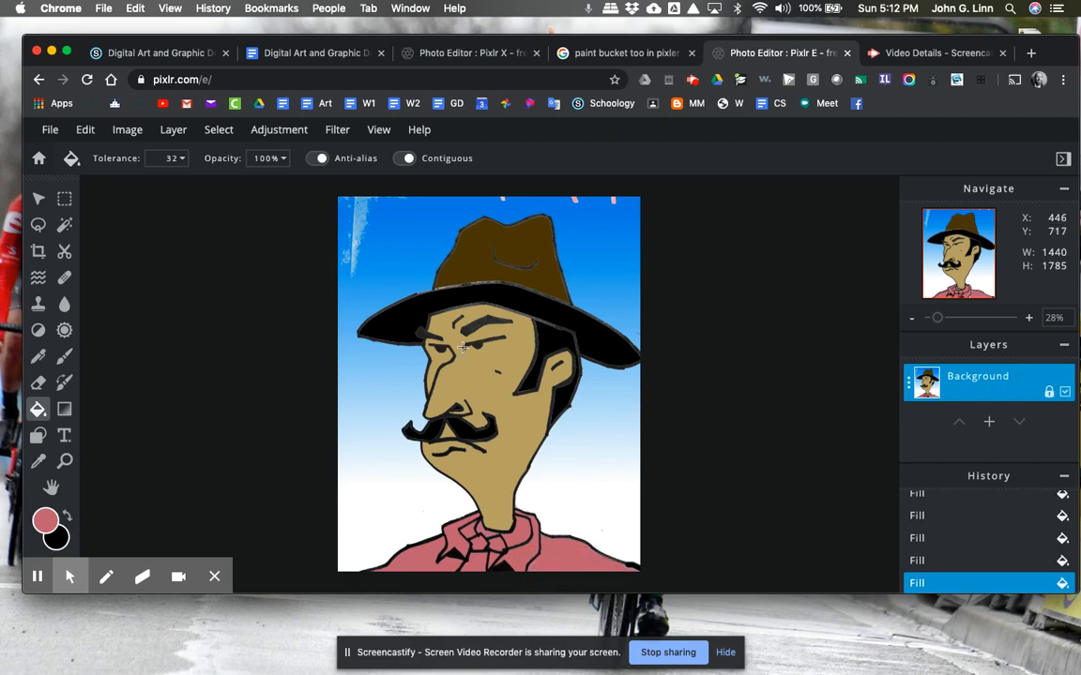
# Swap the fill colour to black, darken the right eyebrow and eye, and undo the fill that spills into the hat.
pyautogui.press('x')
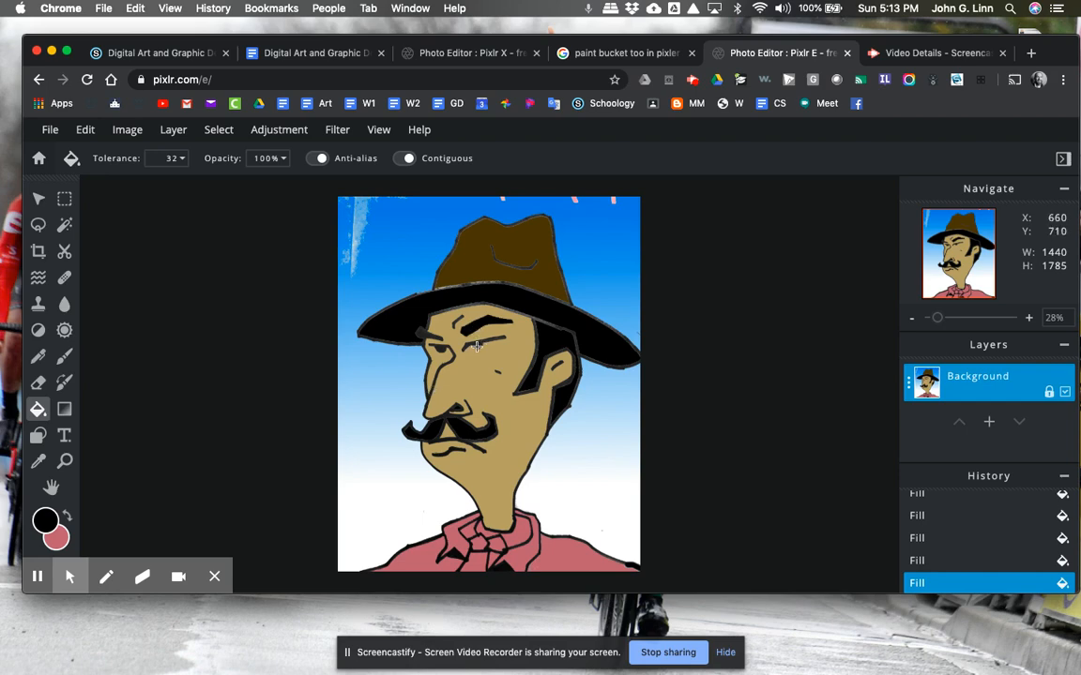
pyautogui.click(449, 362)
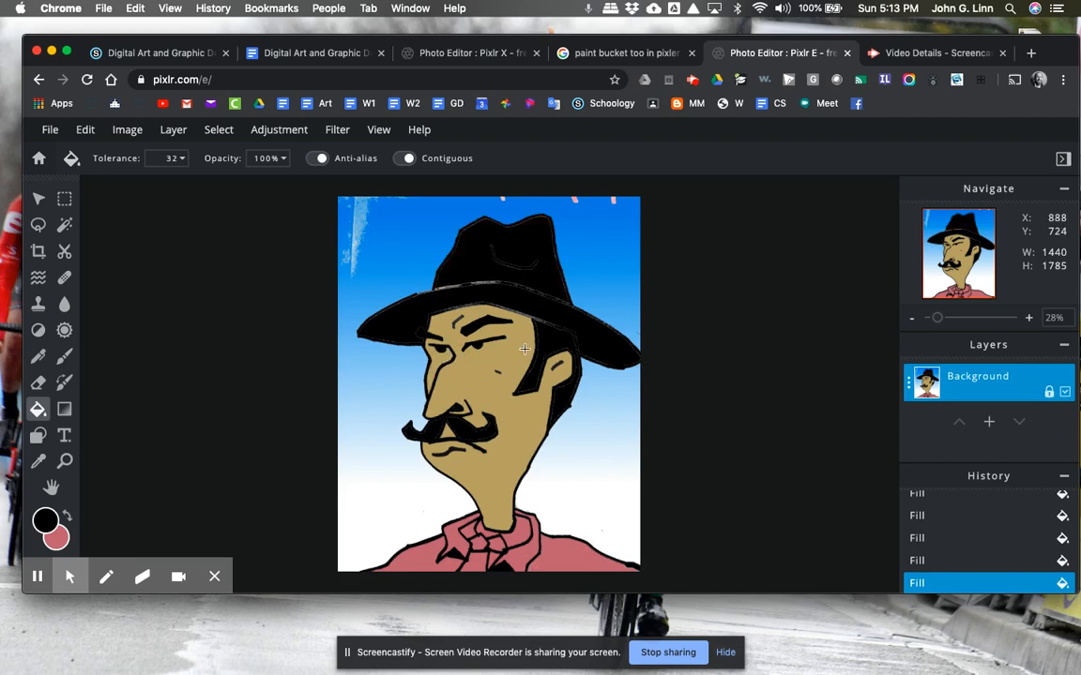
pyautogui.press('super+z')
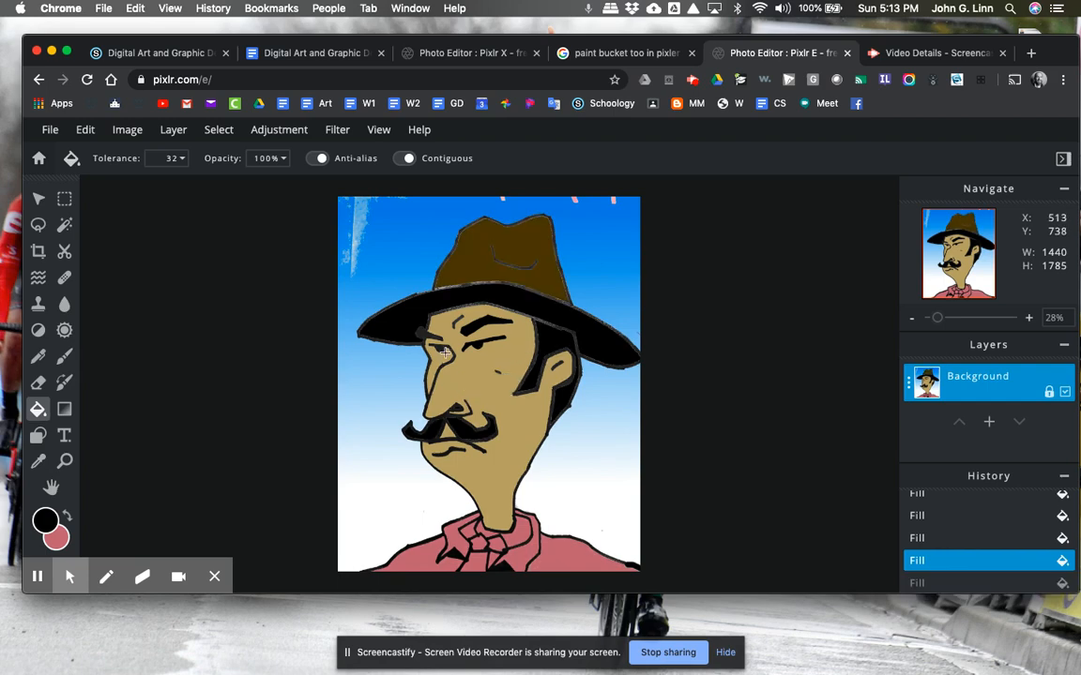
# Try to fill the left eyebrow with black, undoing each fill.
pyautogui.click(430, 337)
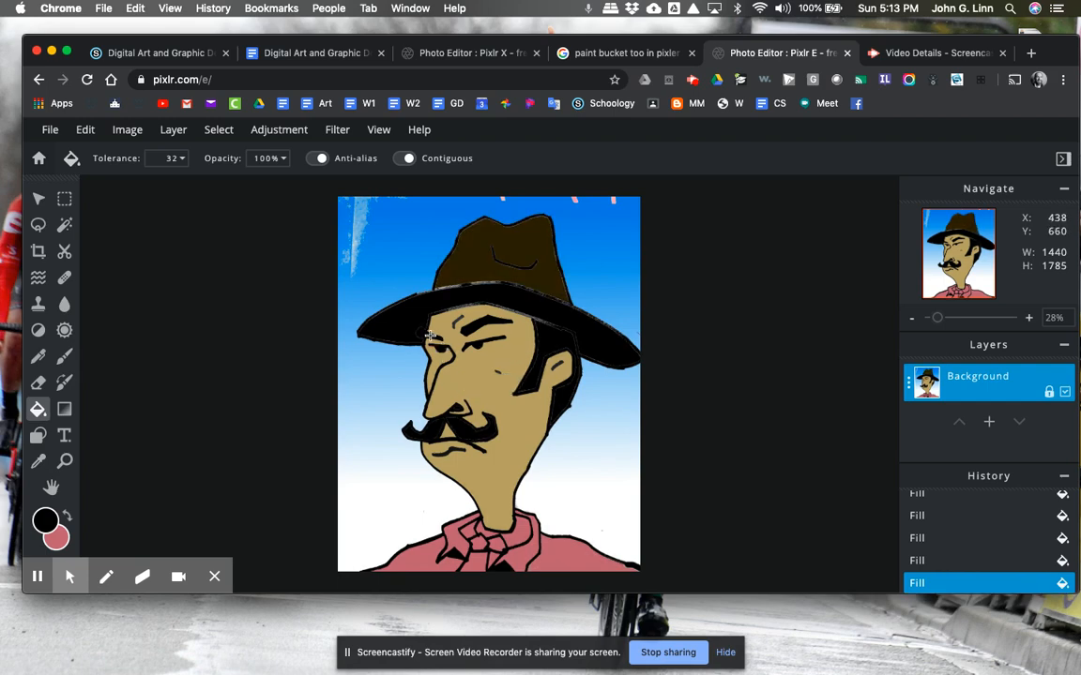
pyautogui.press('super+z')
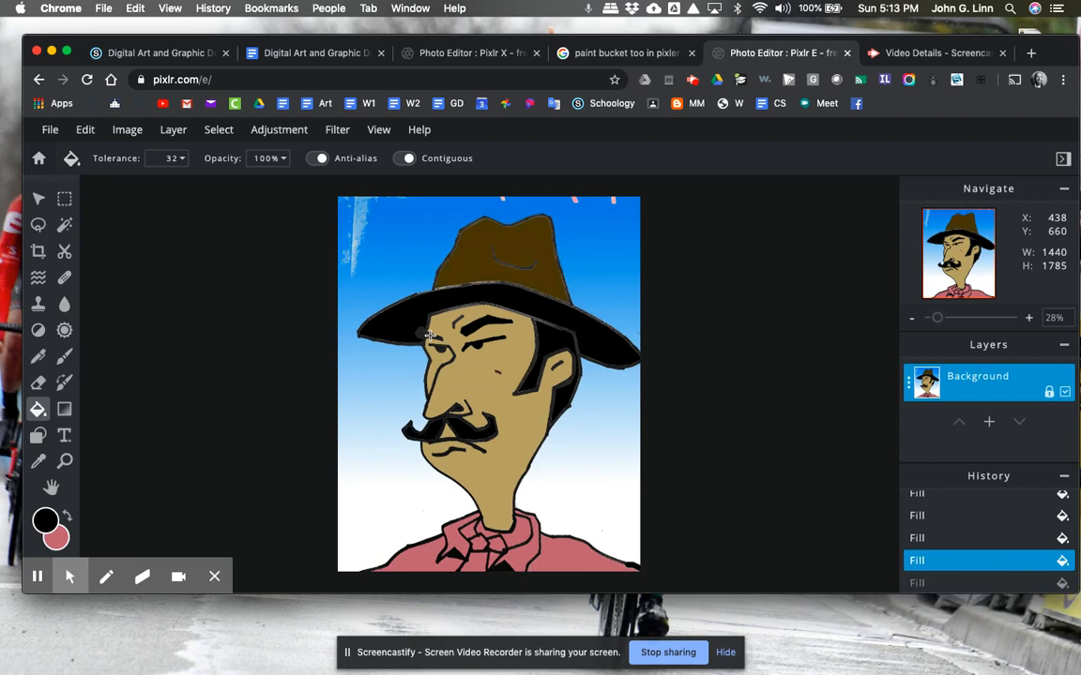
pyautogui.click(429, 336)
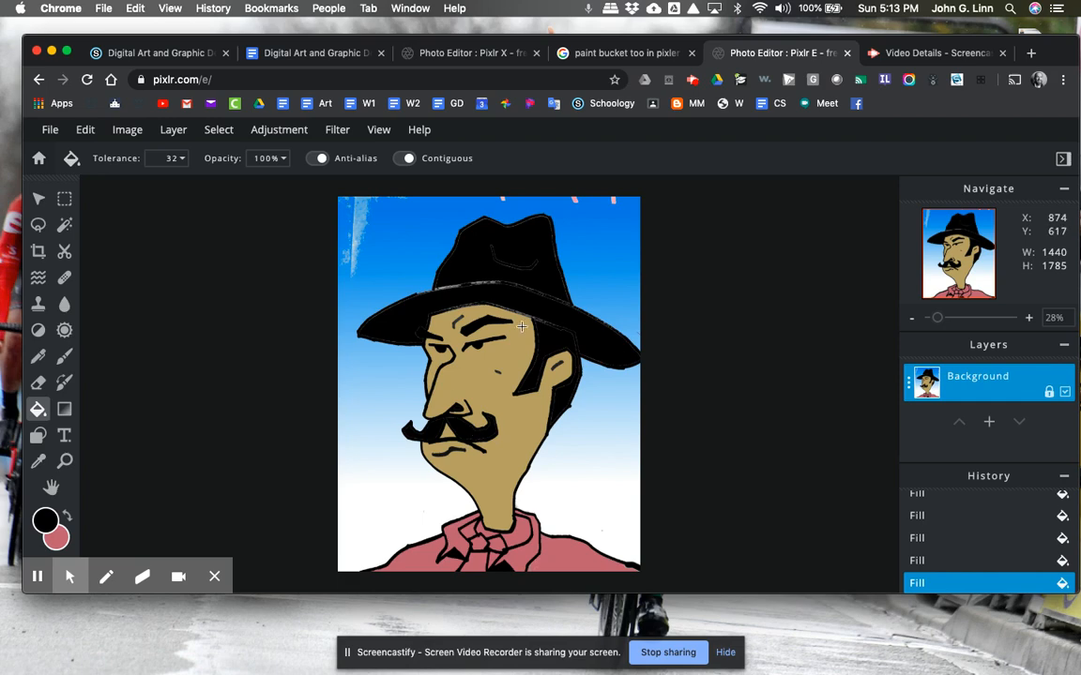
pyautogui.press('super+z')
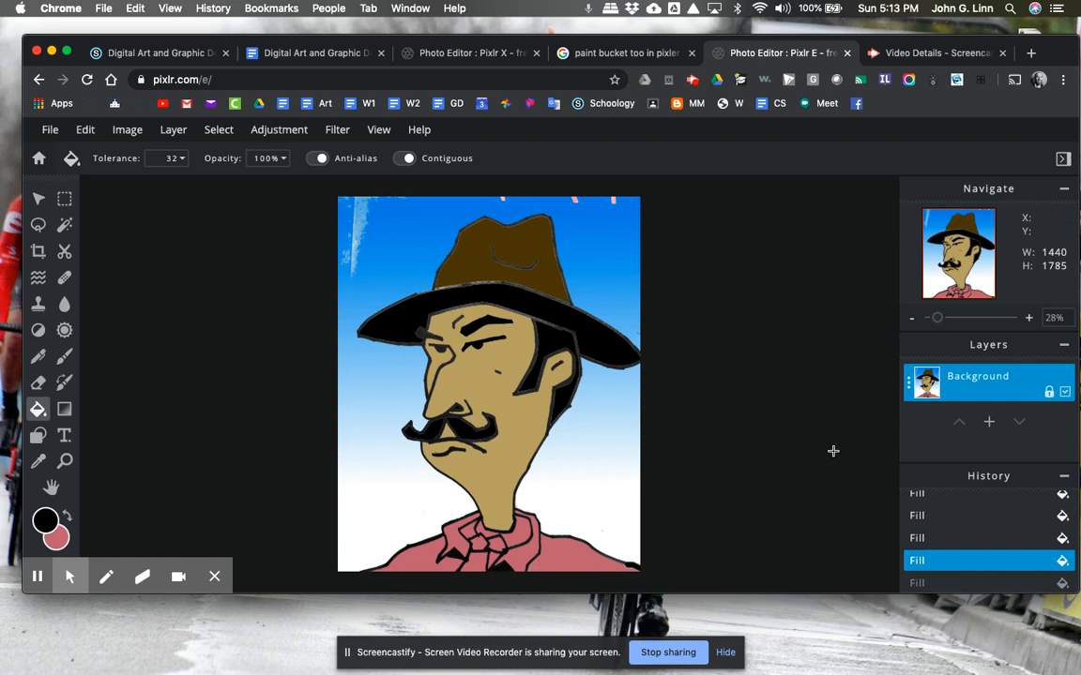
# Fill the small piece inside the left side of the collar with black.
pyautogui.click(470, 530)
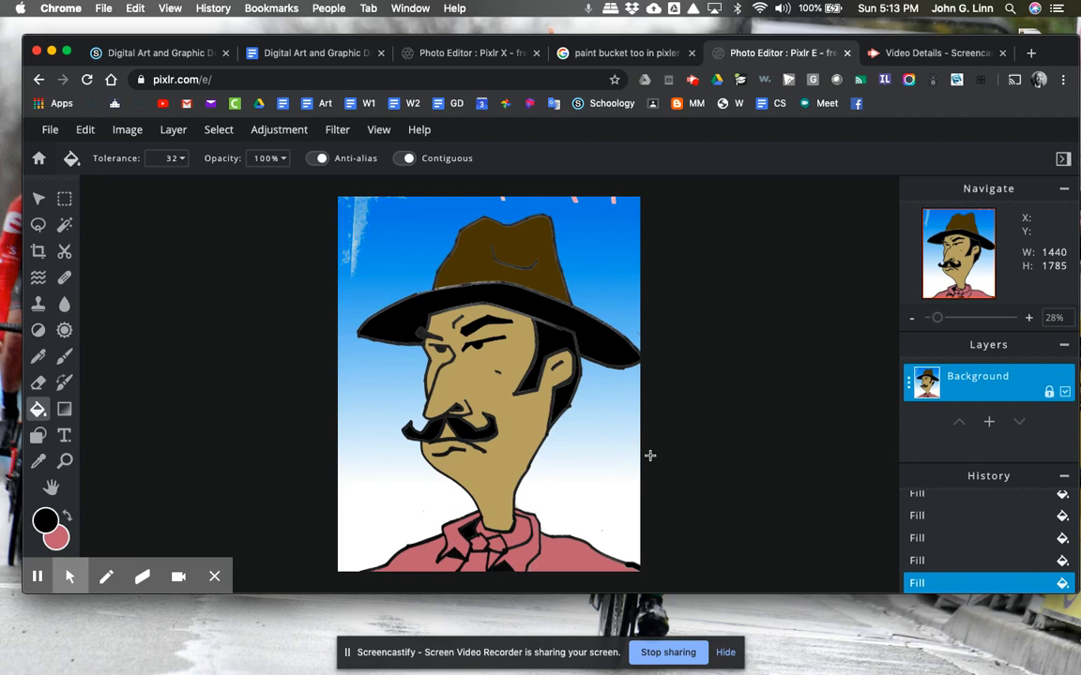
# Save the coloured cowboy as the JPG file Old Cowboy with the quality raised, allowing the site to download multiple files.
pyautogui.click(47, 132)
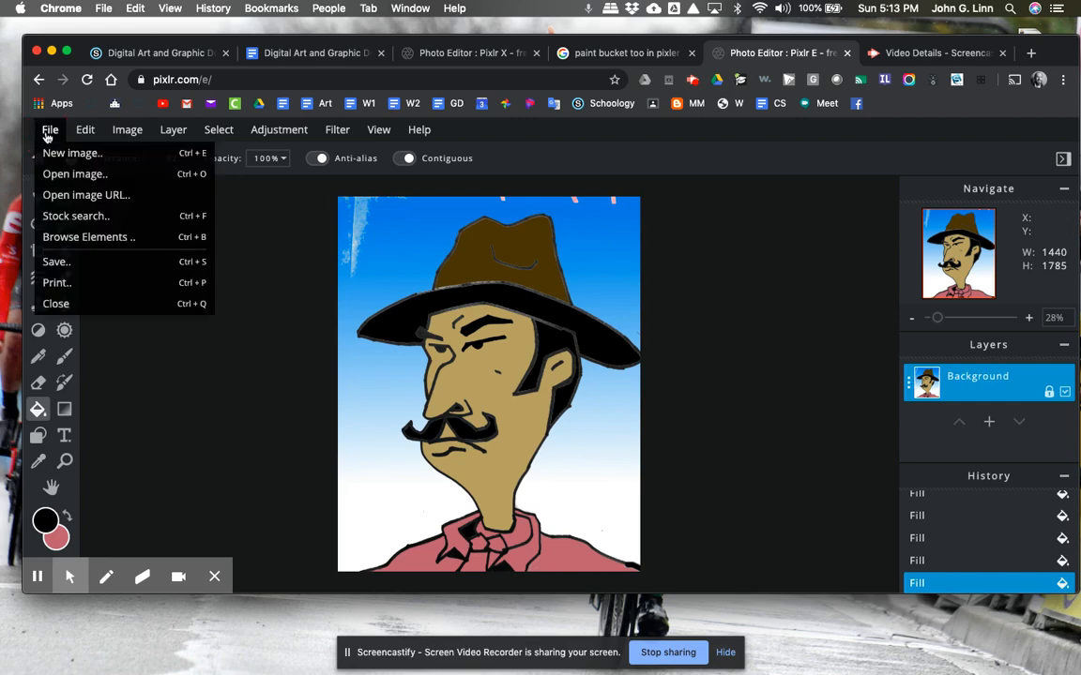
pyautogui.click(72, 261)
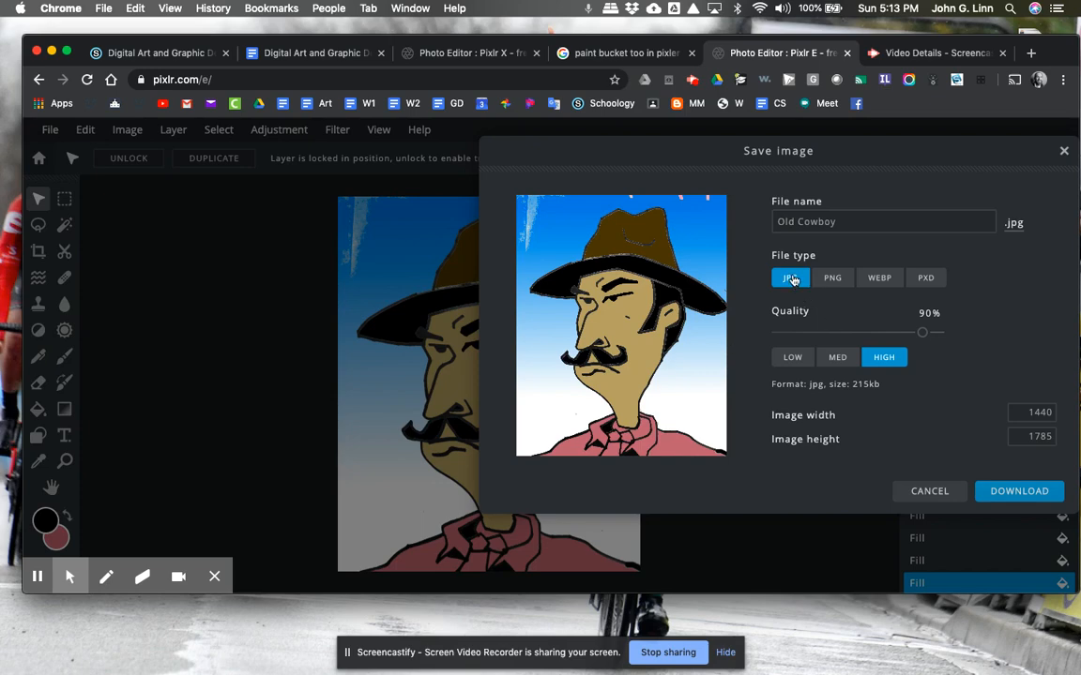
pyautogui.moveTo(925, 333); pyautogui.dragTo(973, 351)
pyautogui.click(1019, 491)
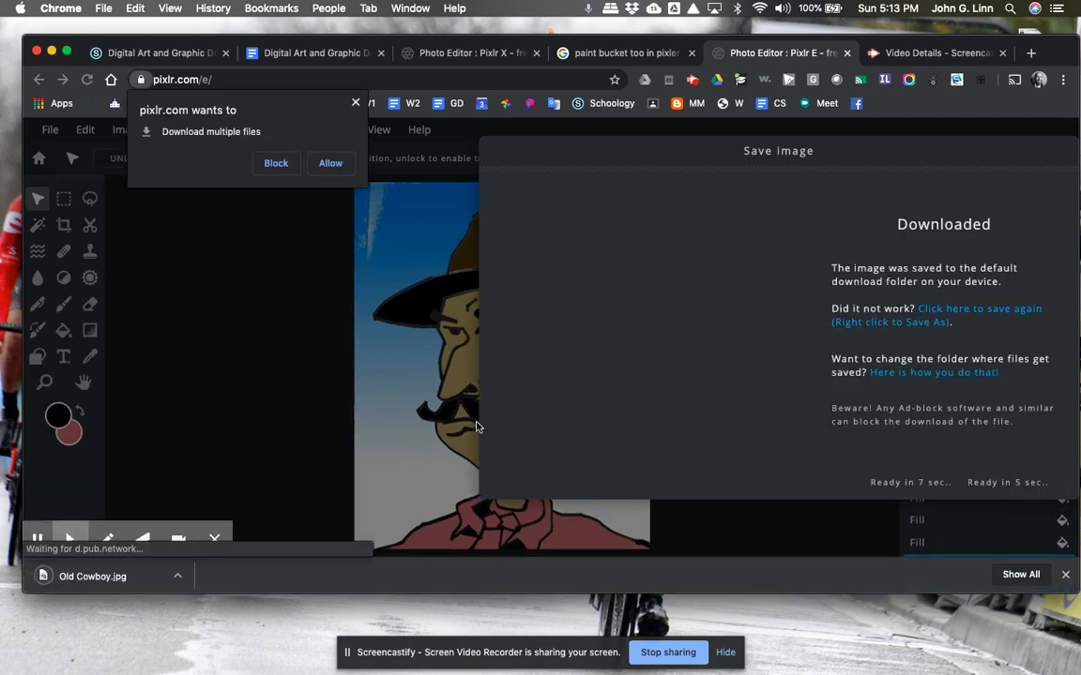
pyautogui.click(330, 163)
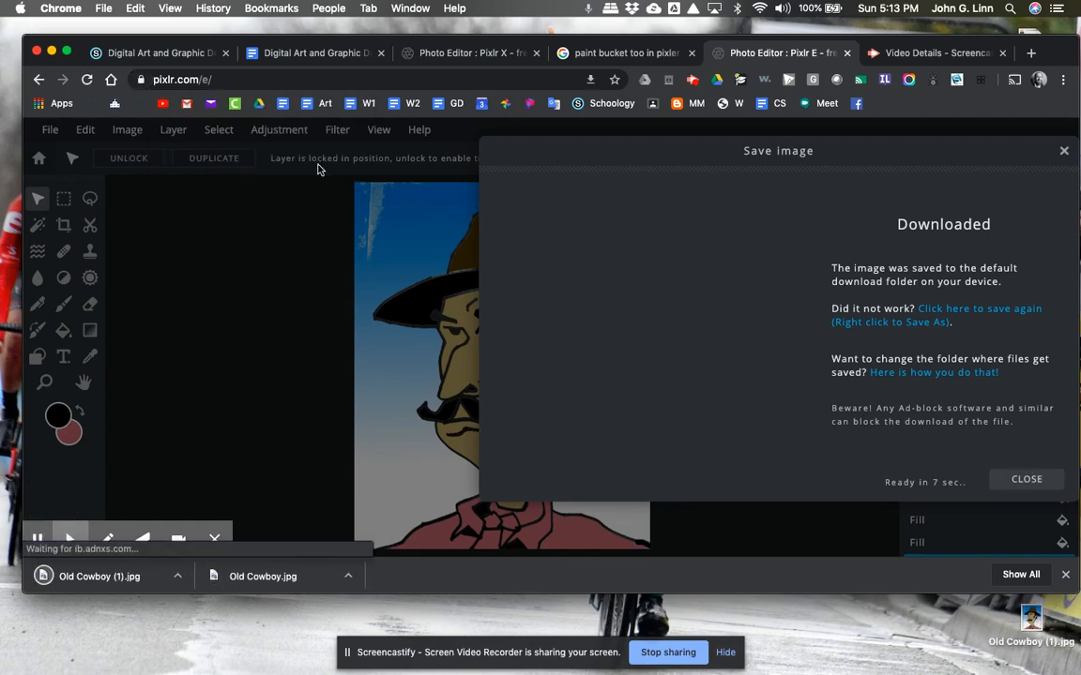
# Preview the downloaded Old Cowboy (1).jpg on the desktop, and compare it with the Old Cowboy Color image.
pyautogui.moveTo(1079, 673)
pyautogui.click(1058, 644)
pyautogui.press('space')
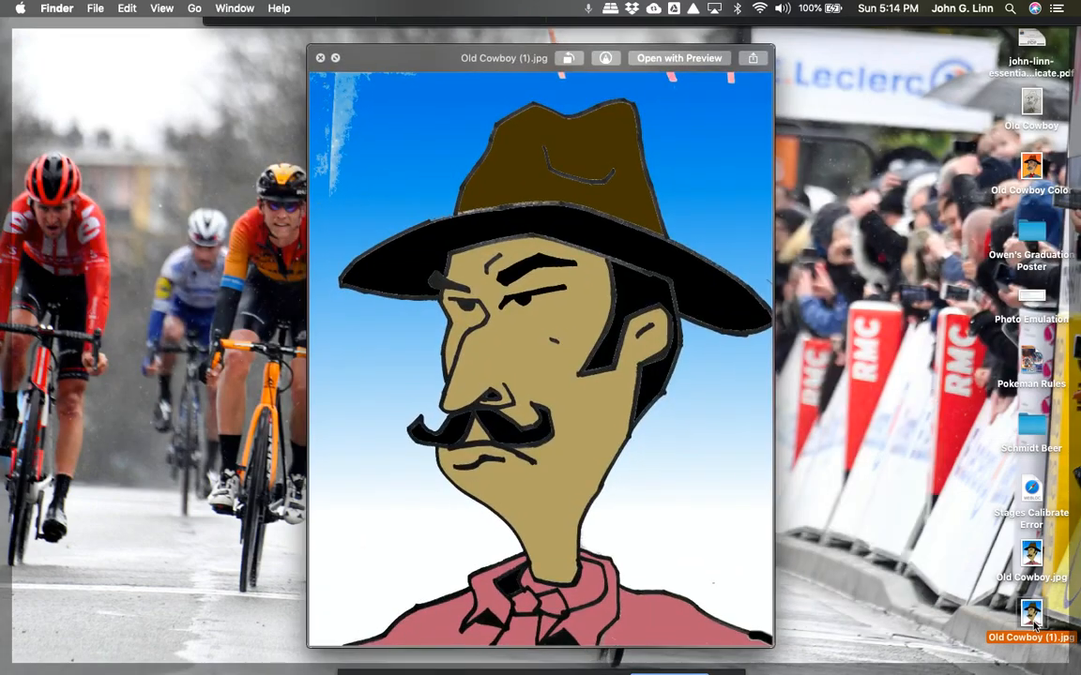
pyautogui.press('space')
pyautogui.click(1035, 166)
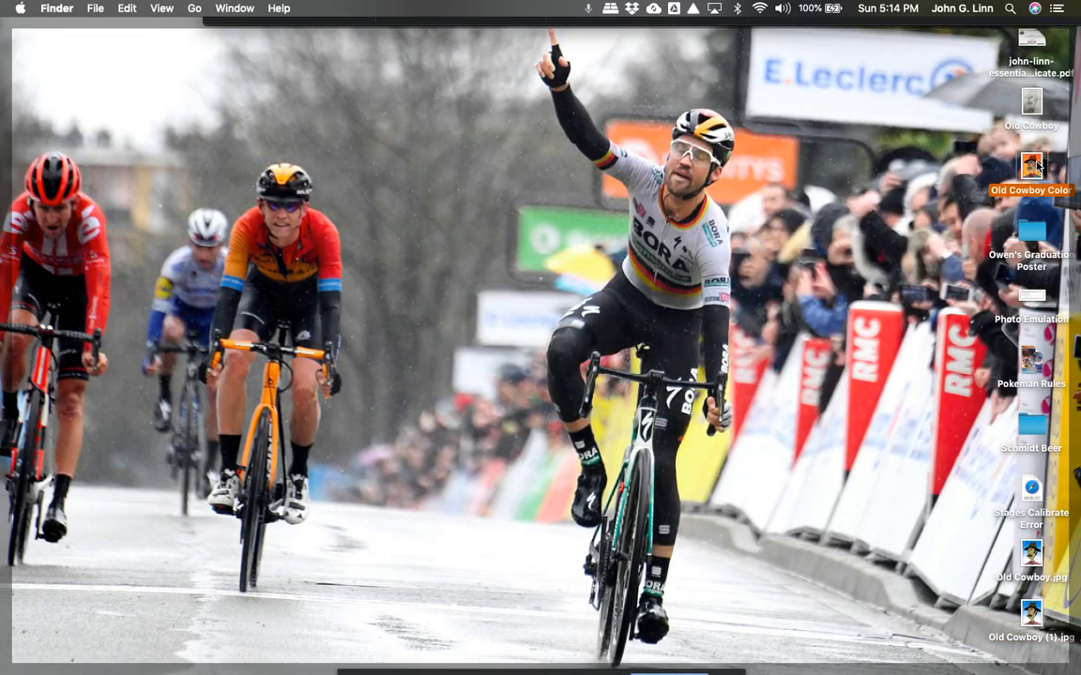
pyautogui.press('space')
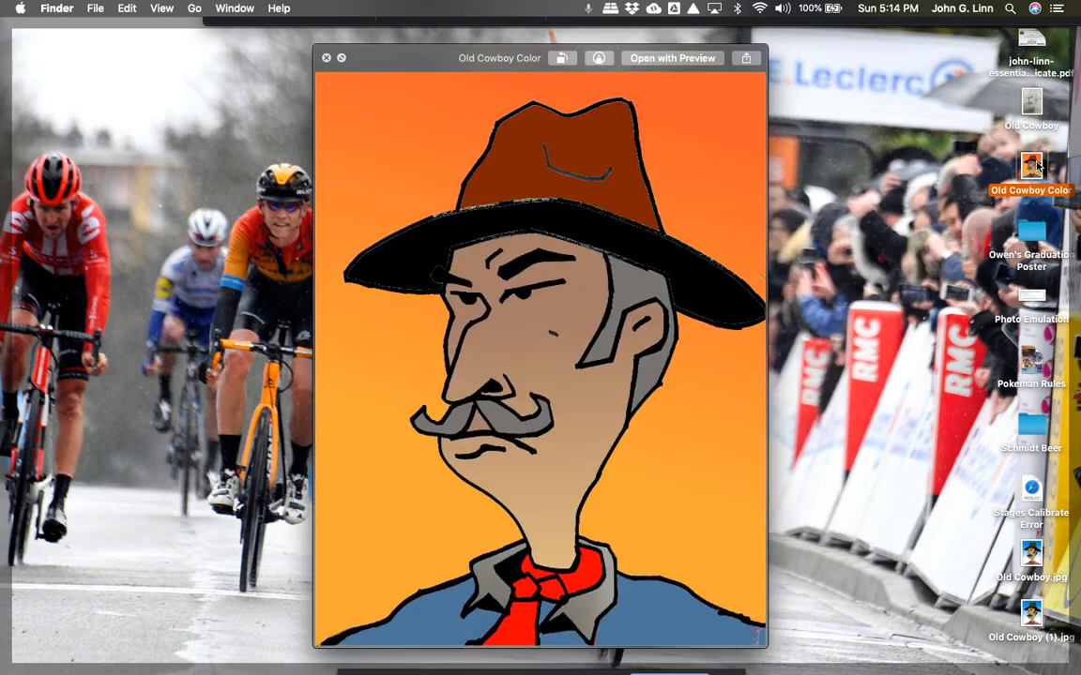
pyautogui.press('space')
# Return to Pixlr E in the browser and close the Save image dialog.
pyautogui.press('F11')
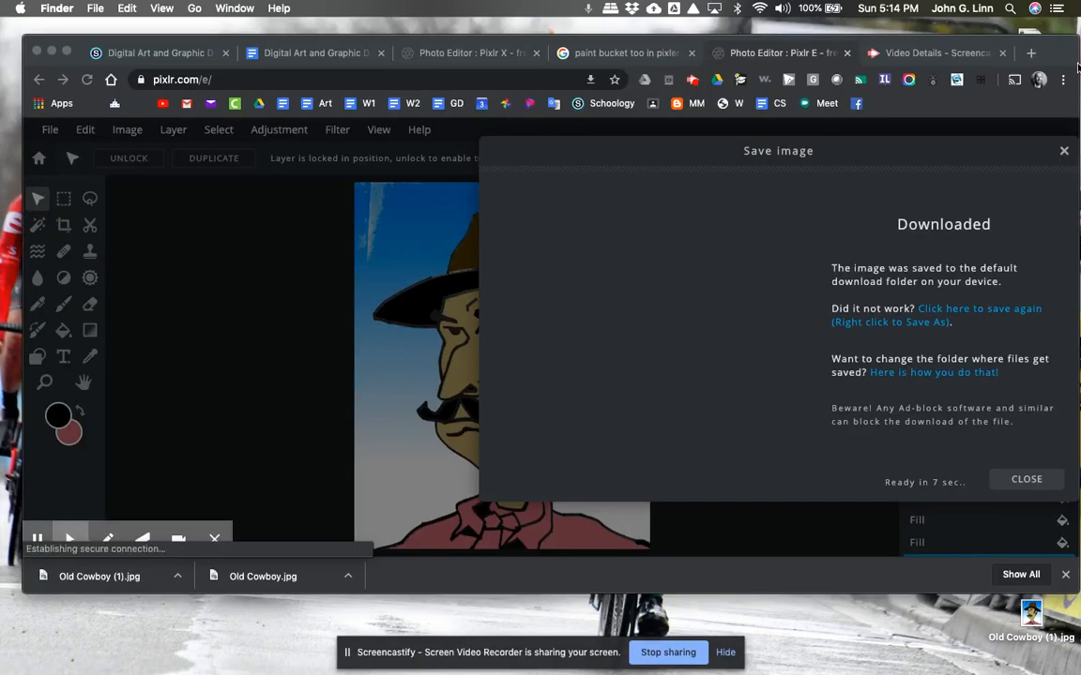
pyautogui.click(1063, 152)
pyautogui.click(1063, 152)
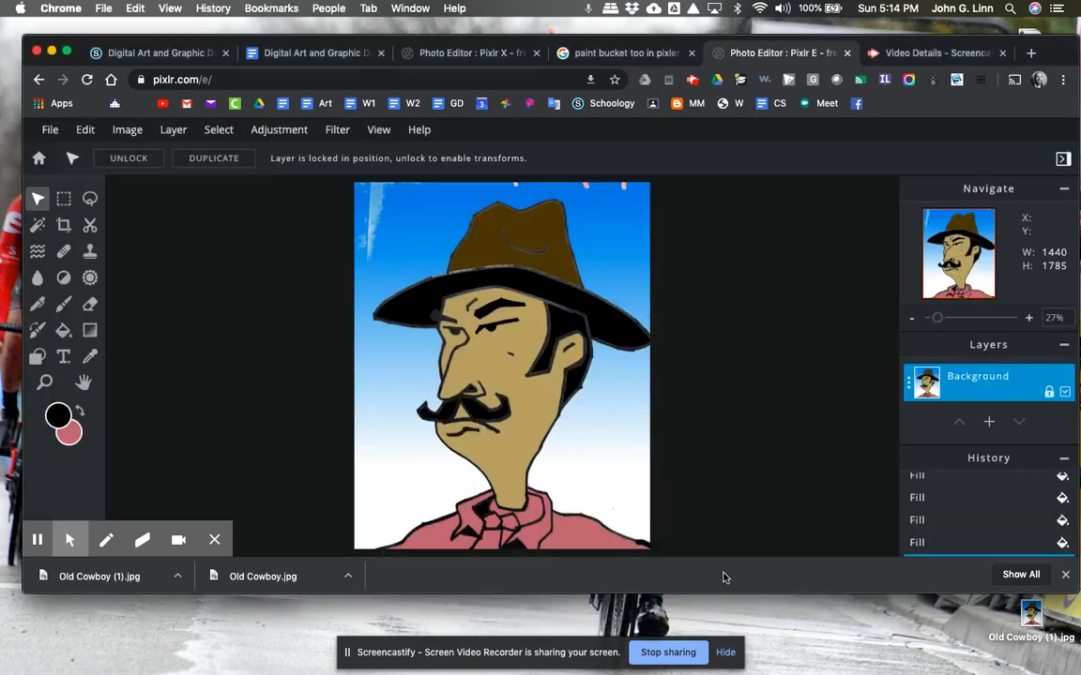